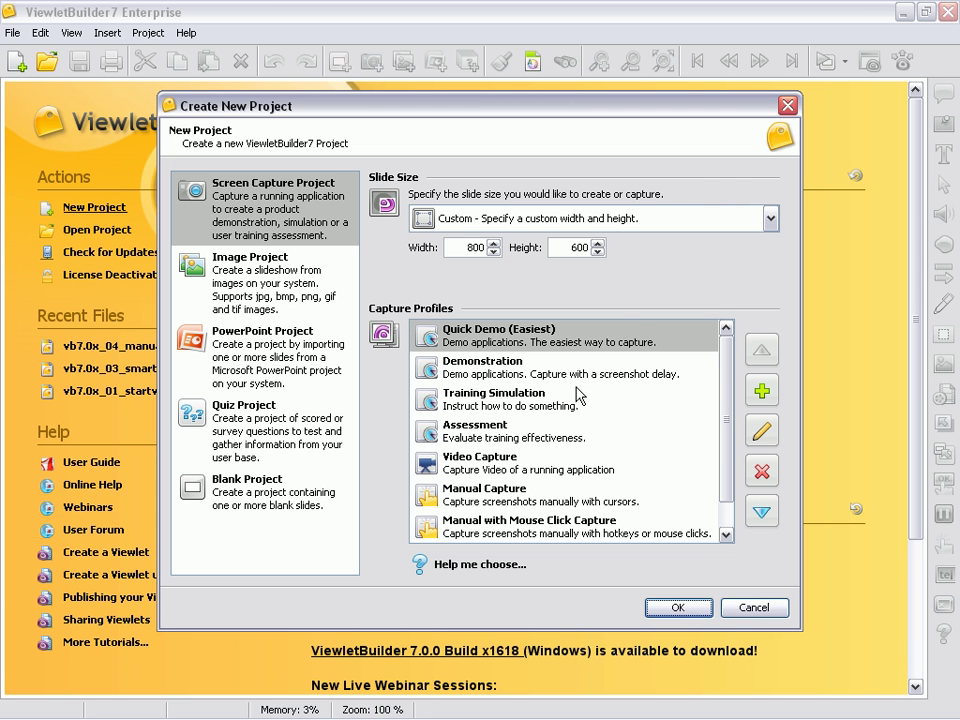
Move the Quick Demo (Easiest) capture profile down the list until it sits below Manual Capture.
{"action": "left_click", "coordinate": [762, 513]}
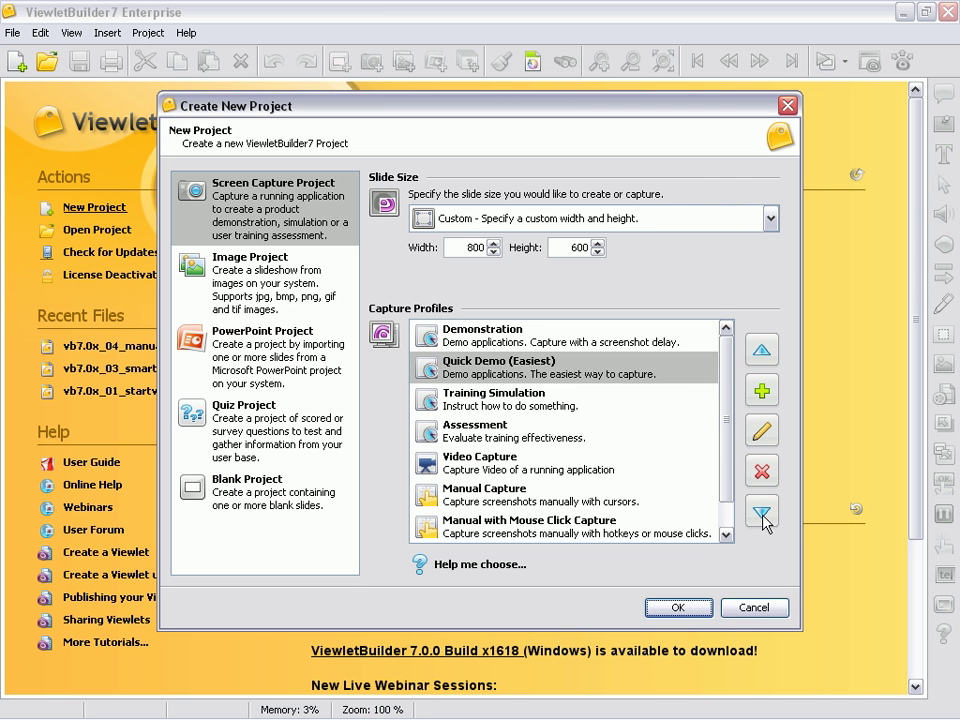
{"action": "left_click", "coordinate": [762, 513]}
{"action": "left_click", "coordinate": [762, 513]}
{"action": "left_click", "coordinate": [762, 513]}
{"action": "left_click", "coordinate": [762, 514]}
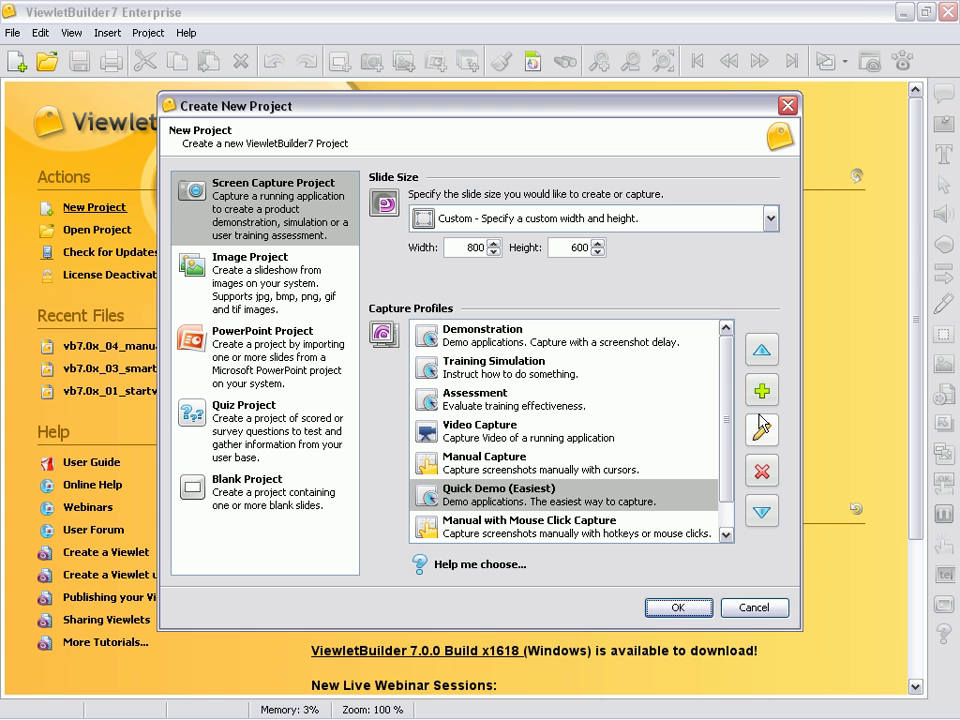
Return the Quick Demo (Easiest) profile to the first place in the capture profile list.
{"action": "left_click", "coordinate": [762, 352]}
{"action": "left_click", "coordinate": [762, 352]}
{"action": "left_click", "coordinate": [762, 352]}
{"action": "left_click", "coordinate": [762, 352]}
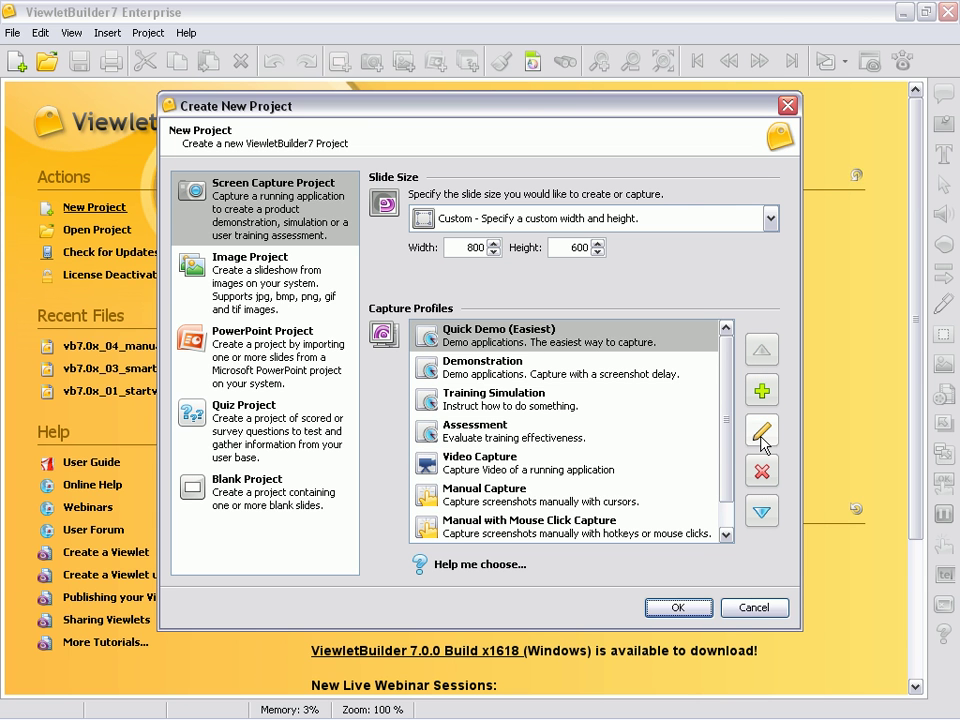
Review the general capture options of the Quick Demo (Easiest) profile and close them unchanged.
{"action": "double_click", "coordinate": [572, 332]}
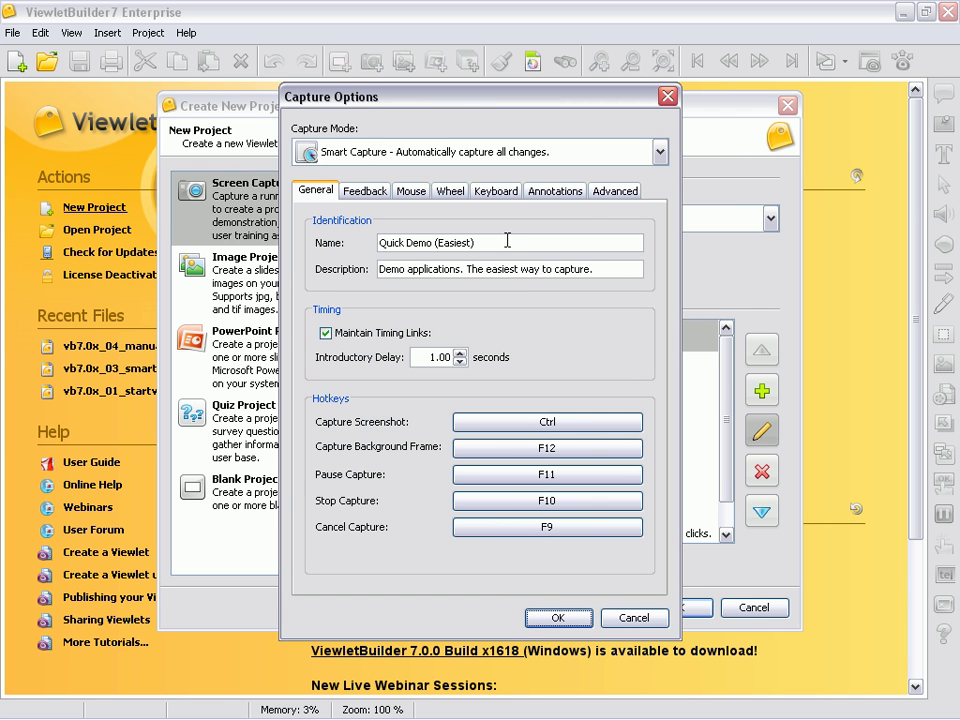
{"action": "left_click", "coordinate": [580, 618]}
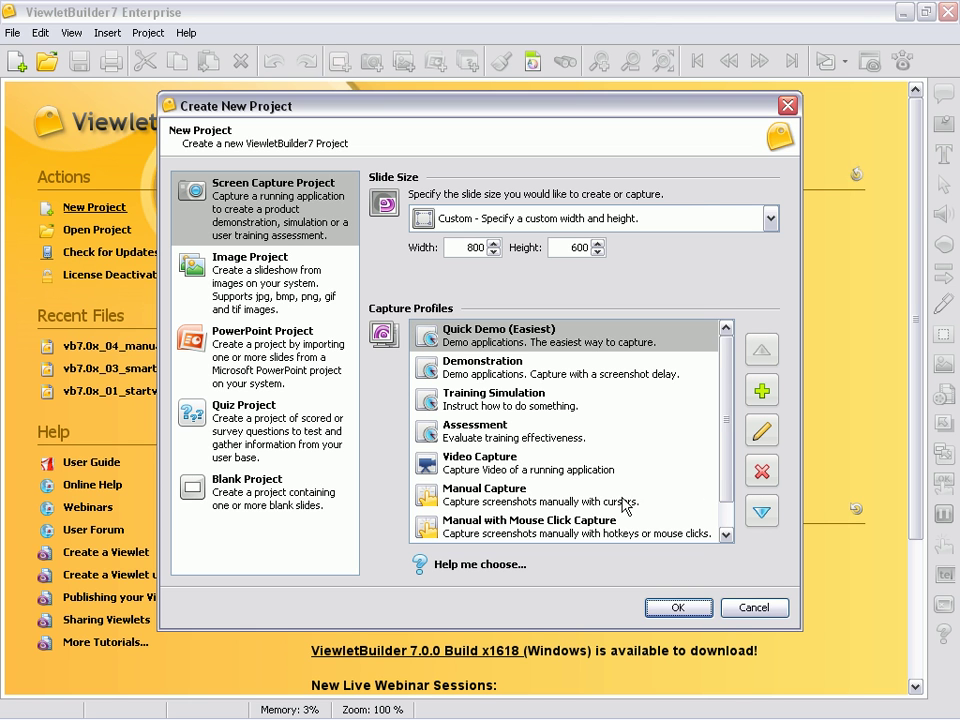
Start a capture profile in Video Capture mode named "New Profile" with the description "This is a new profile.".
{"action": "left_click", "coordinate": [762, 392]}
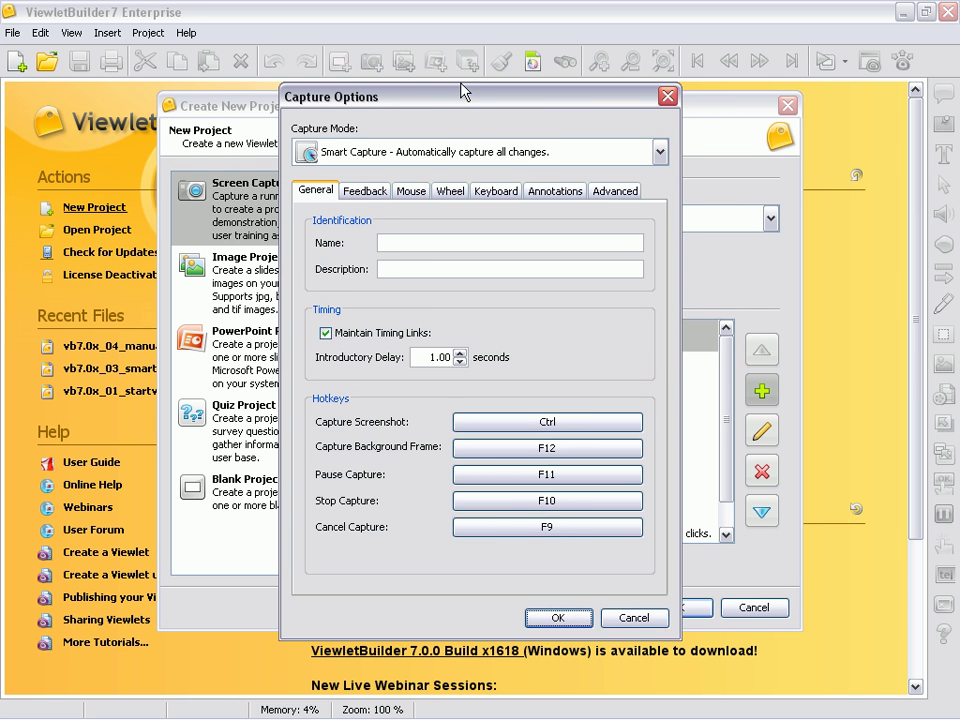
{"action": "left_click_drag", "start_coordinate": [463, 91], "coordinate": [477, 77]}
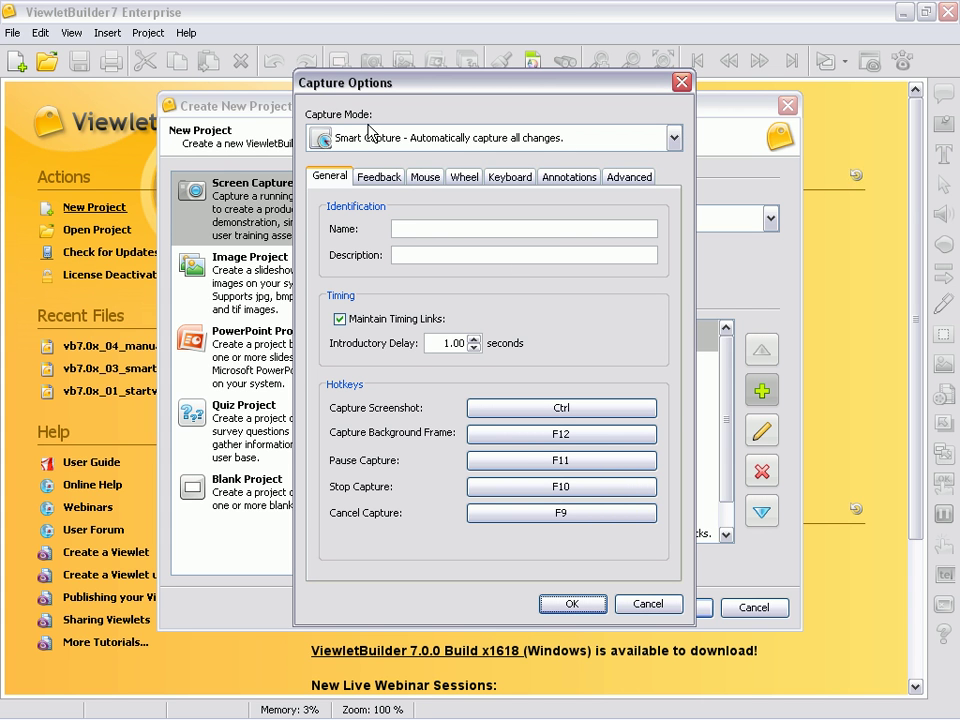
{"action": "left_click", "coordinate": [674, 141]}
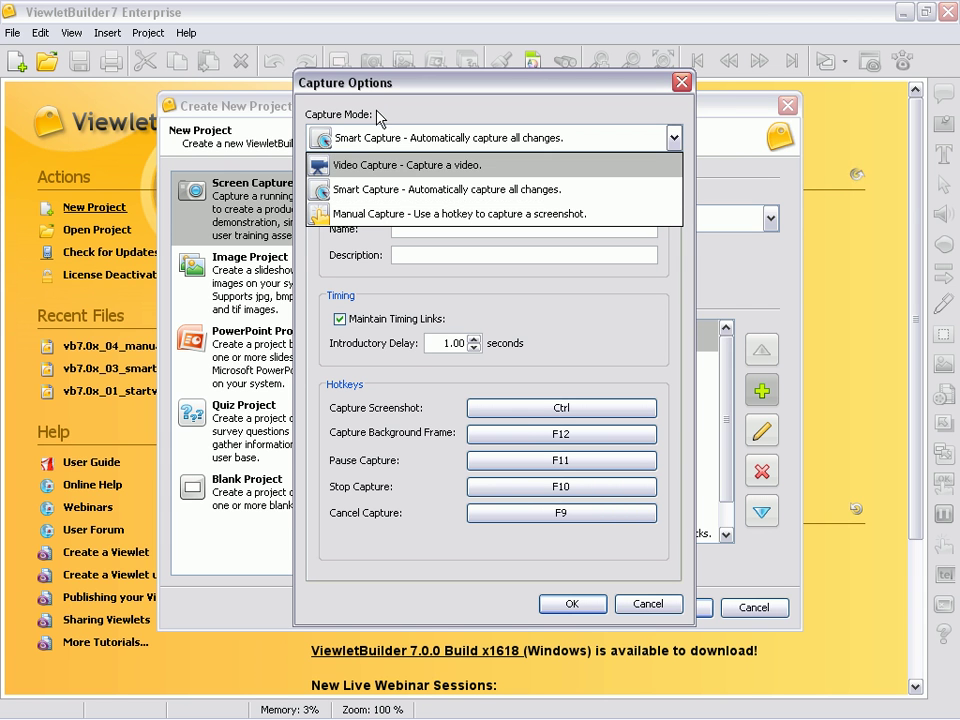
{"action": "left_click", "coordinate": [506, 166]}
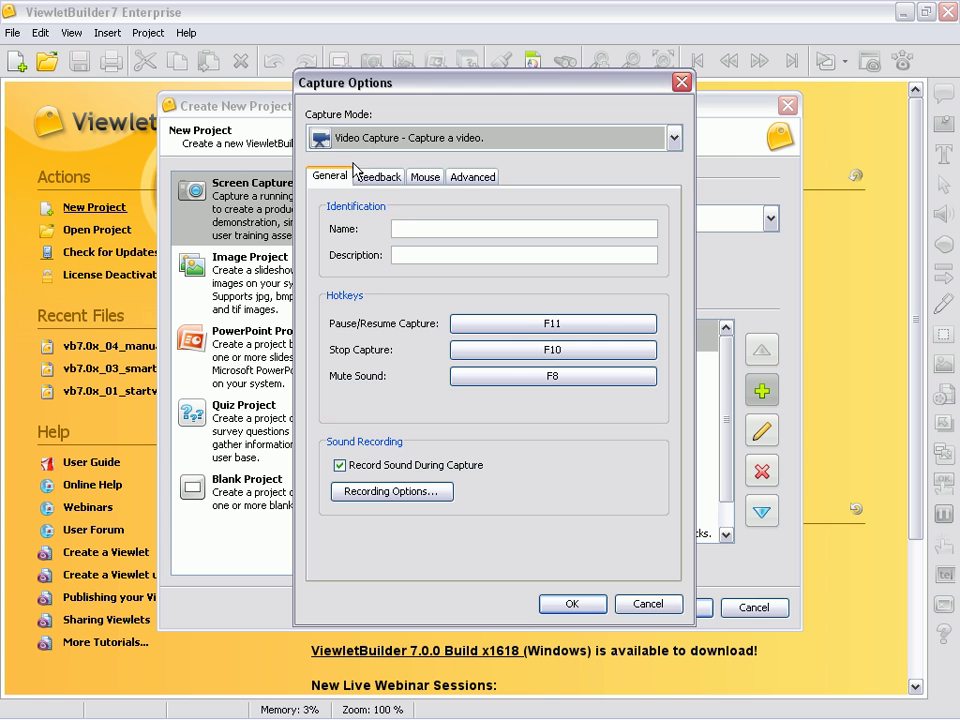
{"action": "left_click", "coordinate": [410, 230]}
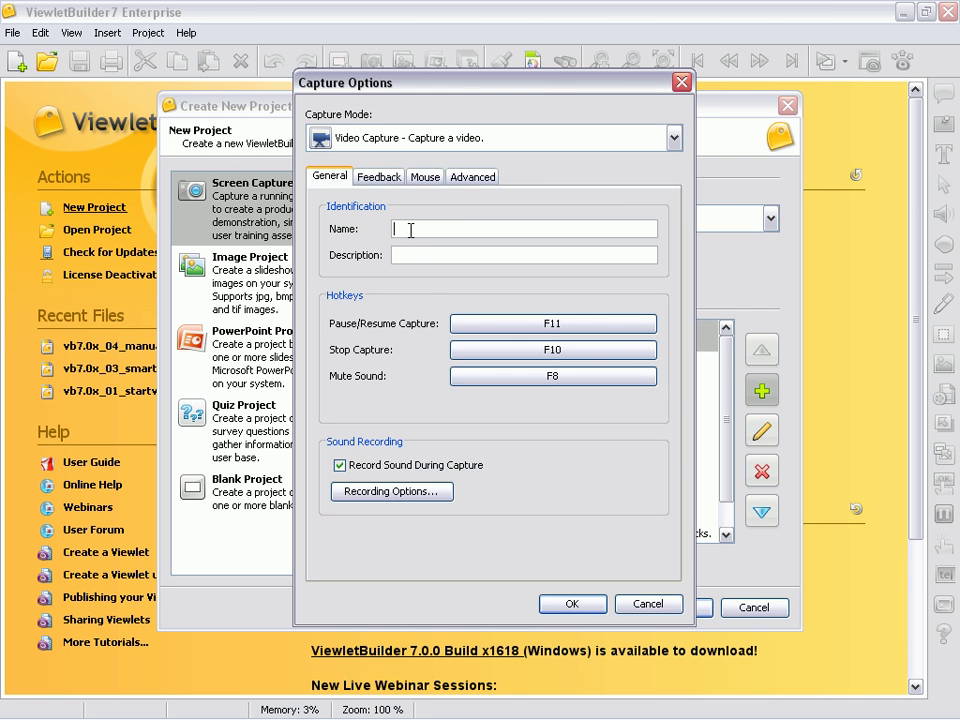
{"action": "type", "text": "New Profile"}
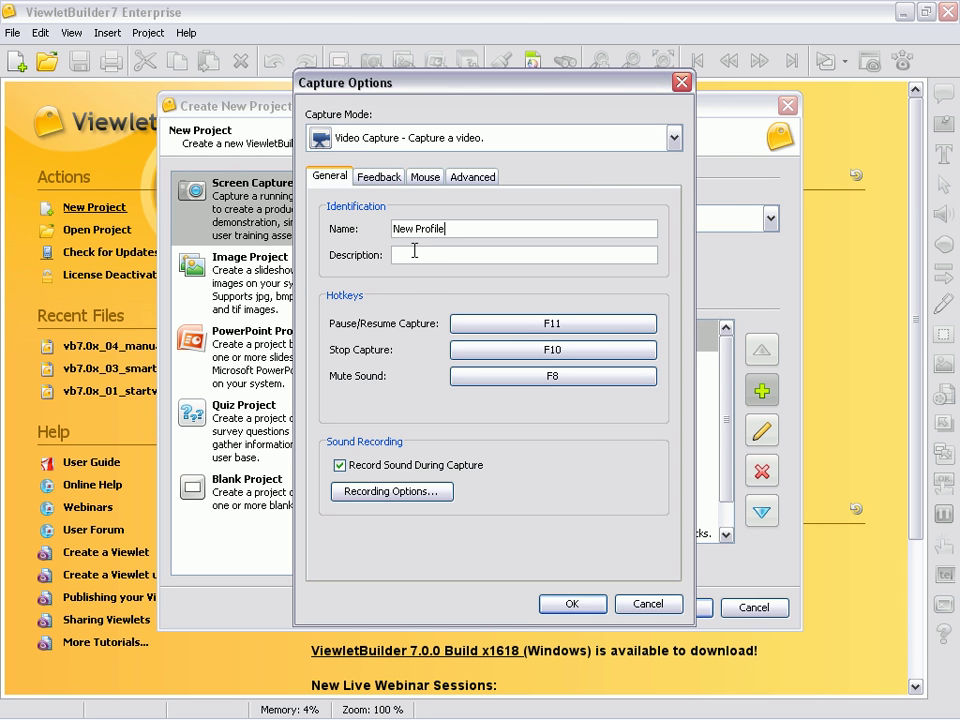
{"action": "left_click", "coordinate": [414, 255]}
{"action": "type", "text": "This is a new profile."}
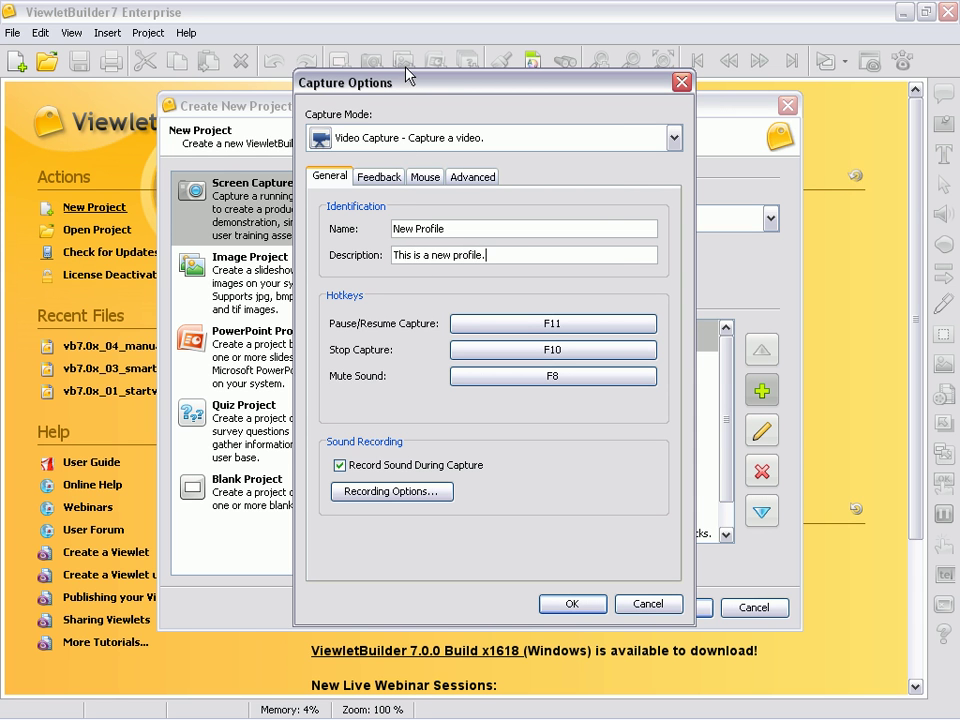
Examine the Video Capture profile's sound recording options, mouse click settings, and advanced frame rate and popup settings.
{"action": "left_click_drag", "start_coordinate": [407, 86], "coordinate": [758, 104]}
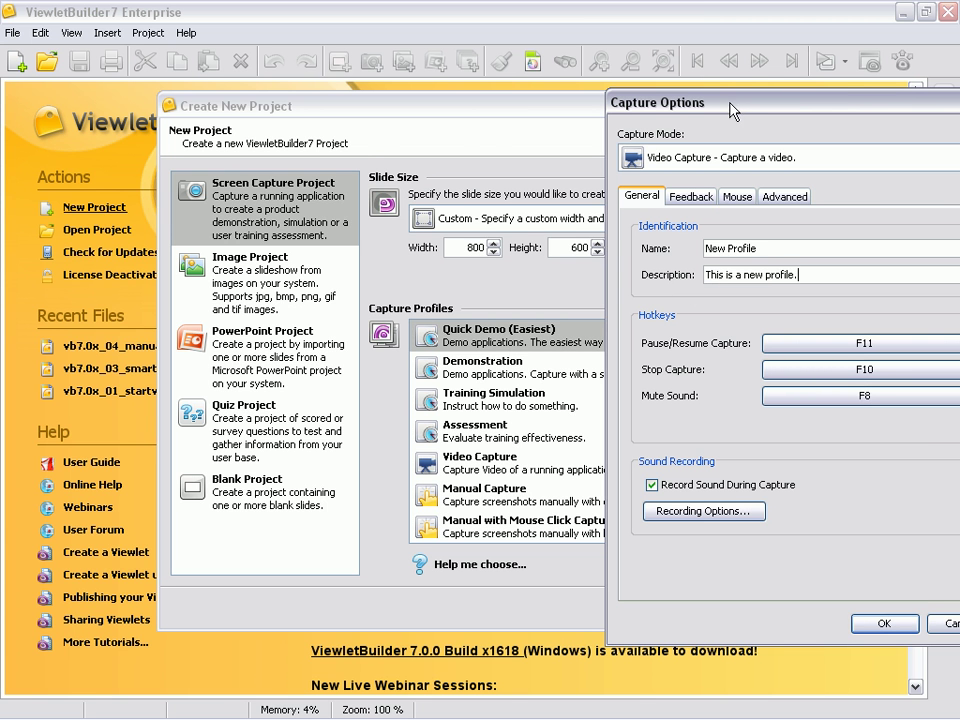
{"action": "left_click_drag", "start_coordinate": [731, 111], "coordinate": [417, 77]}
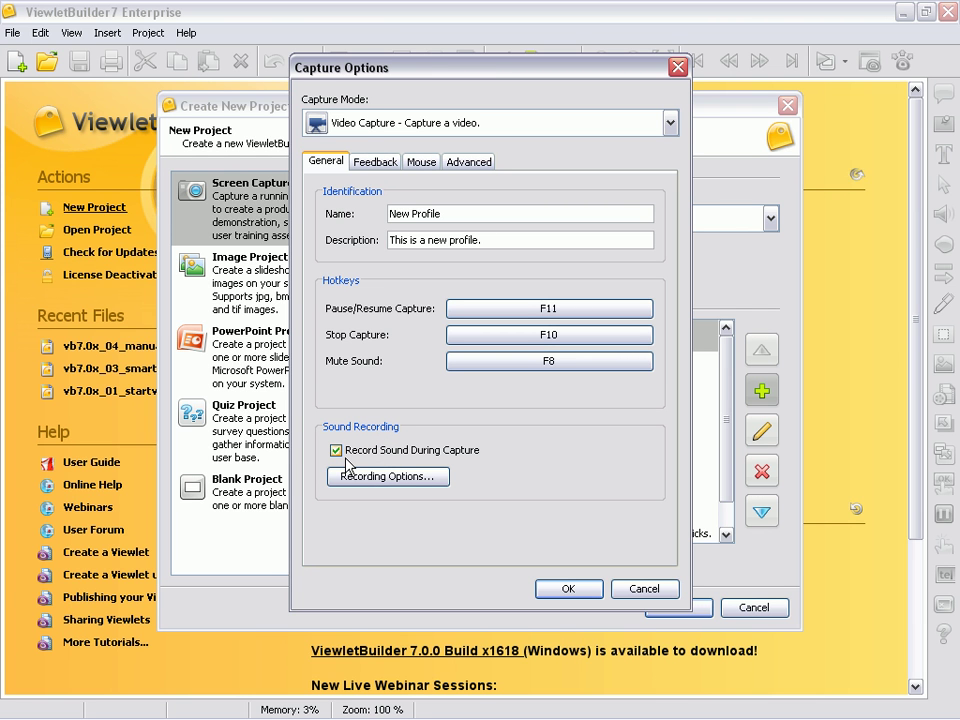
{"action": "left_click", "coordinate": [403, 478]}
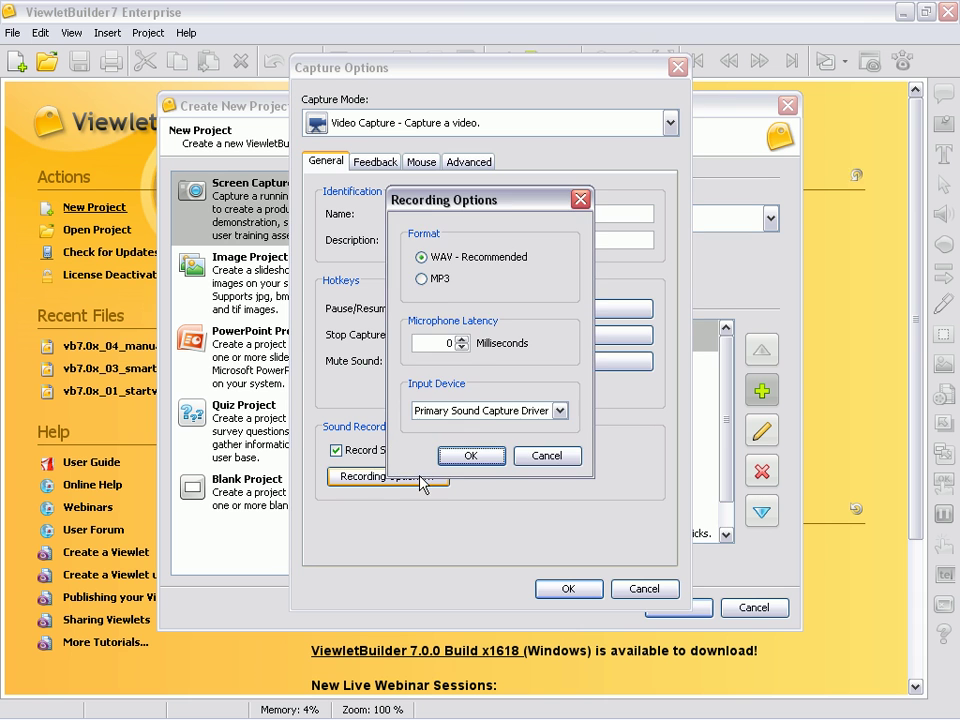
{"action": "left_click_drag", "start_coordinate": [513, 205], "coordinate": [503, 152]}
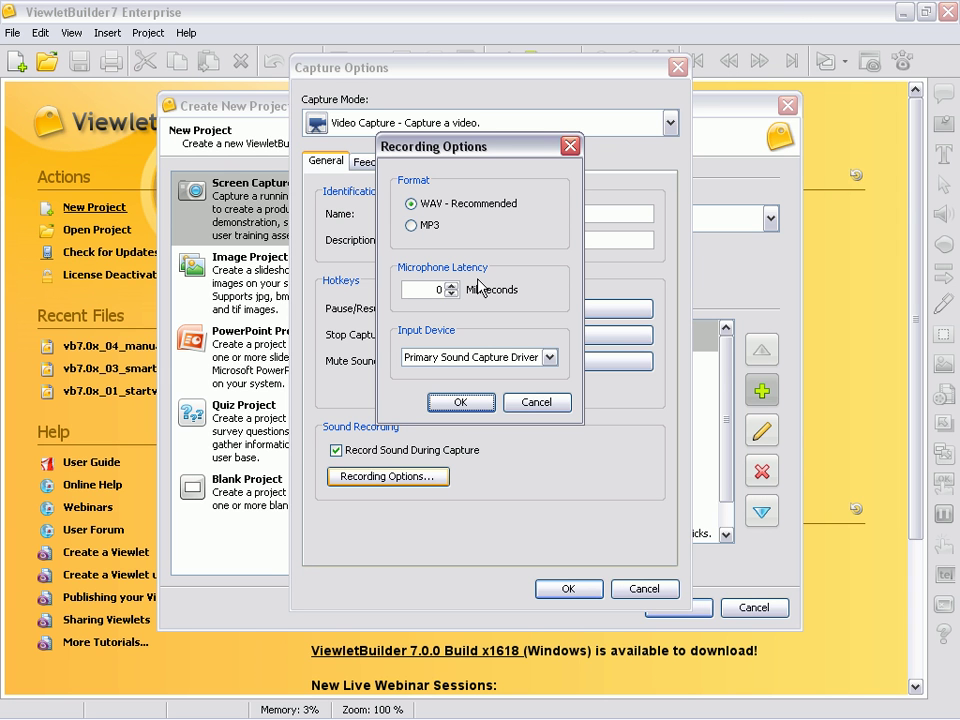
{"action": "left_click", "coordinate": [460, 402]}
{"action": "left_click", "coordinate": [386, 164]}
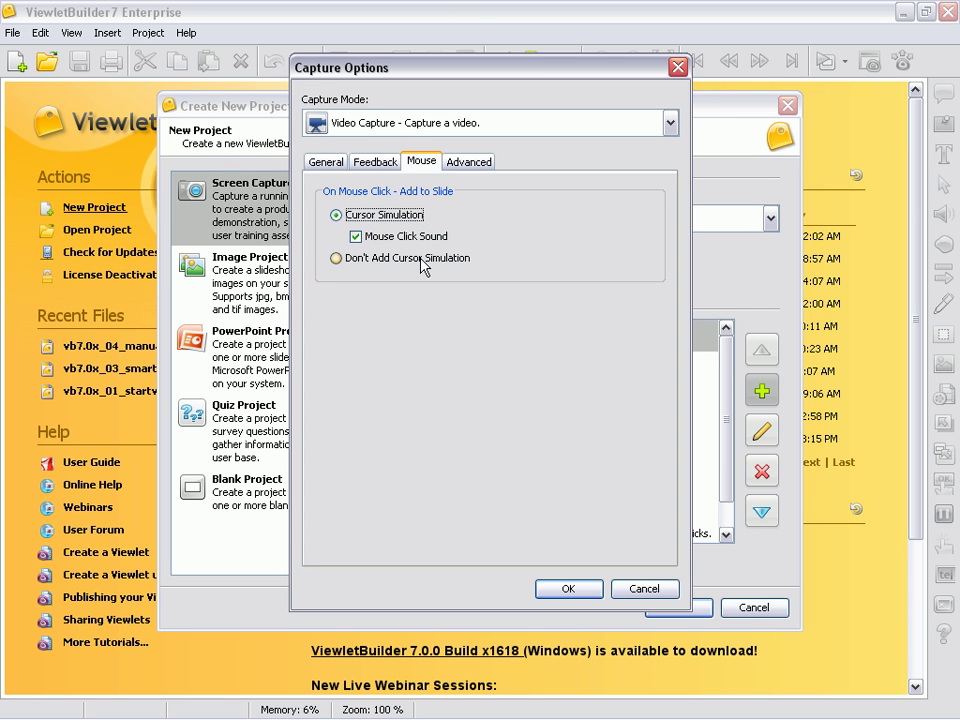
{"action": "left_click", "coordinate": [478, 166]}
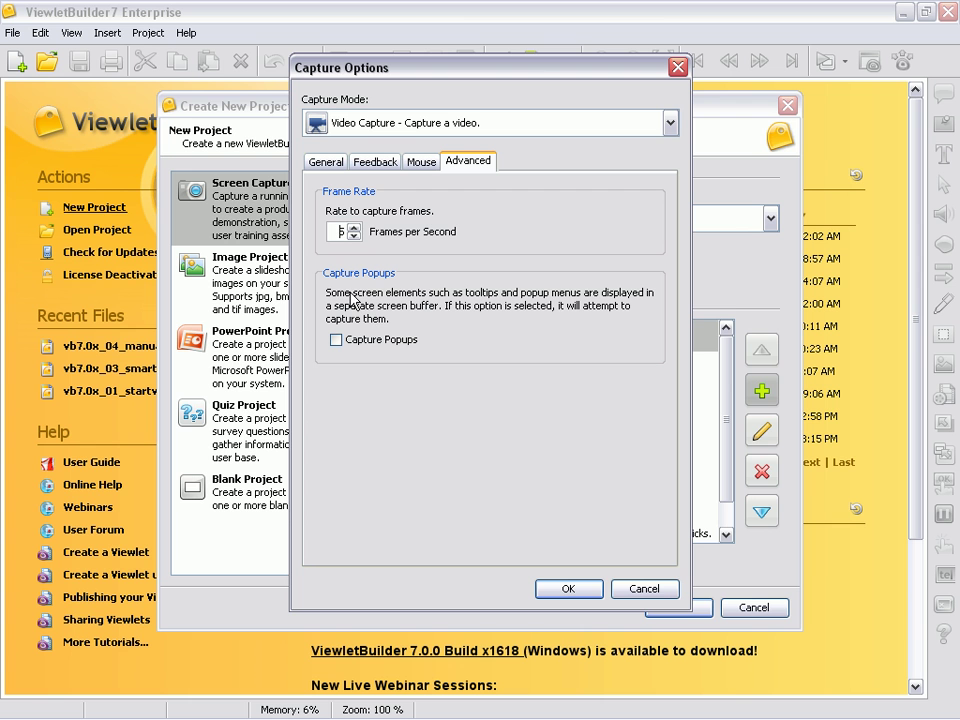
Switch the new profile's capture mode to Smart Capture.
{"action": "left_click", "coordinate": [670, 123]}
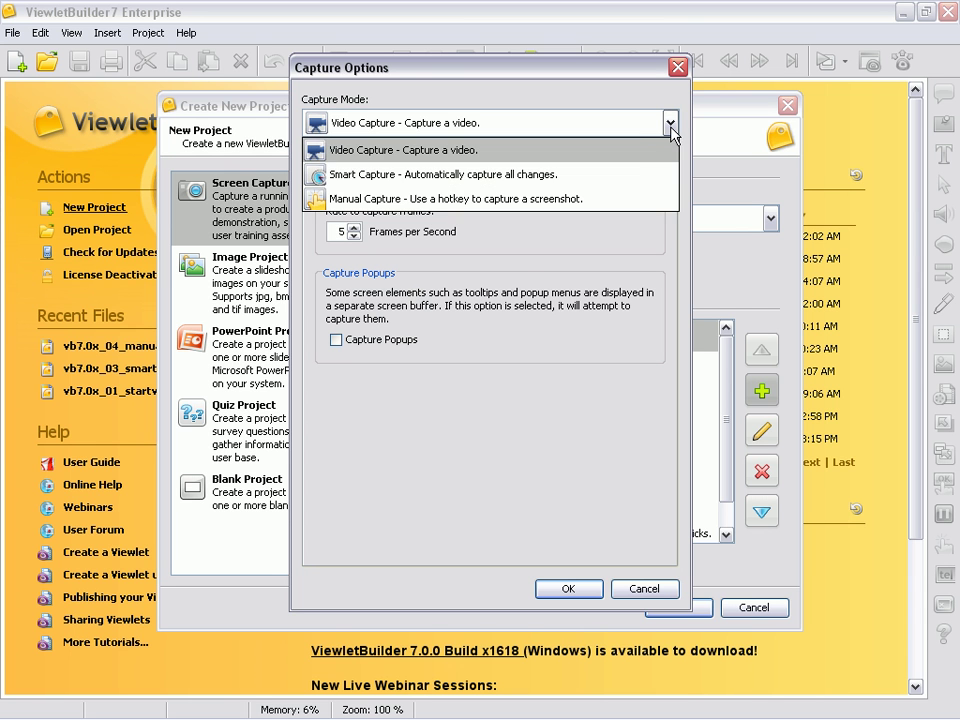
{"action": "left_click", "coordinate": [562, 186]}
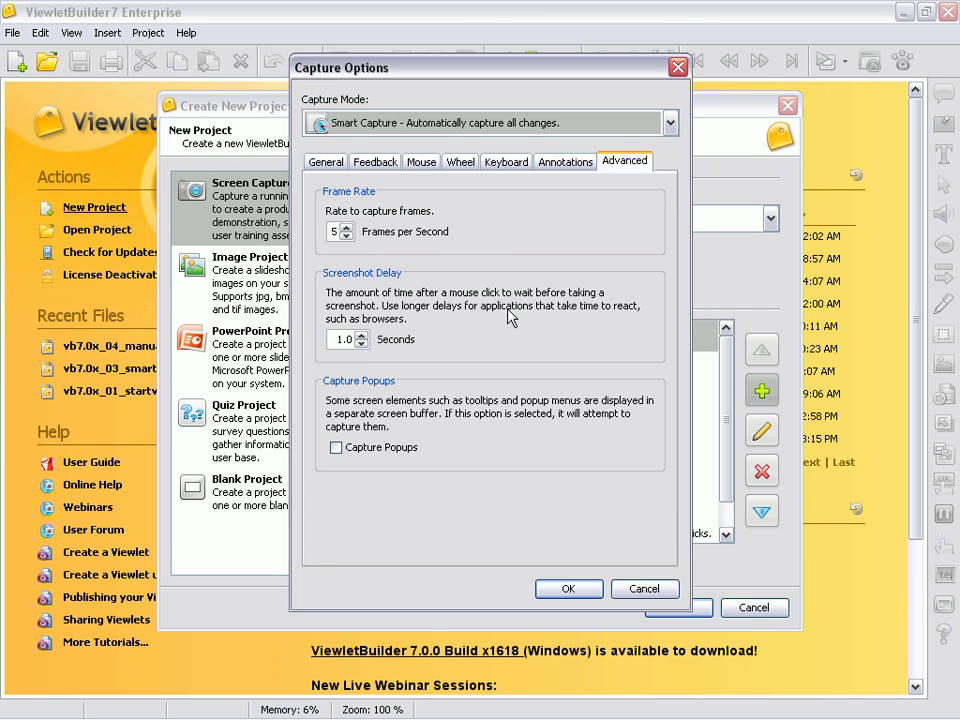
Set the profile's introductory delay to 0.50 seconds and assign Back Quote as the Capture Screenshot hotkey.
{"action": "left_click", "coordinate": [320, 168]}
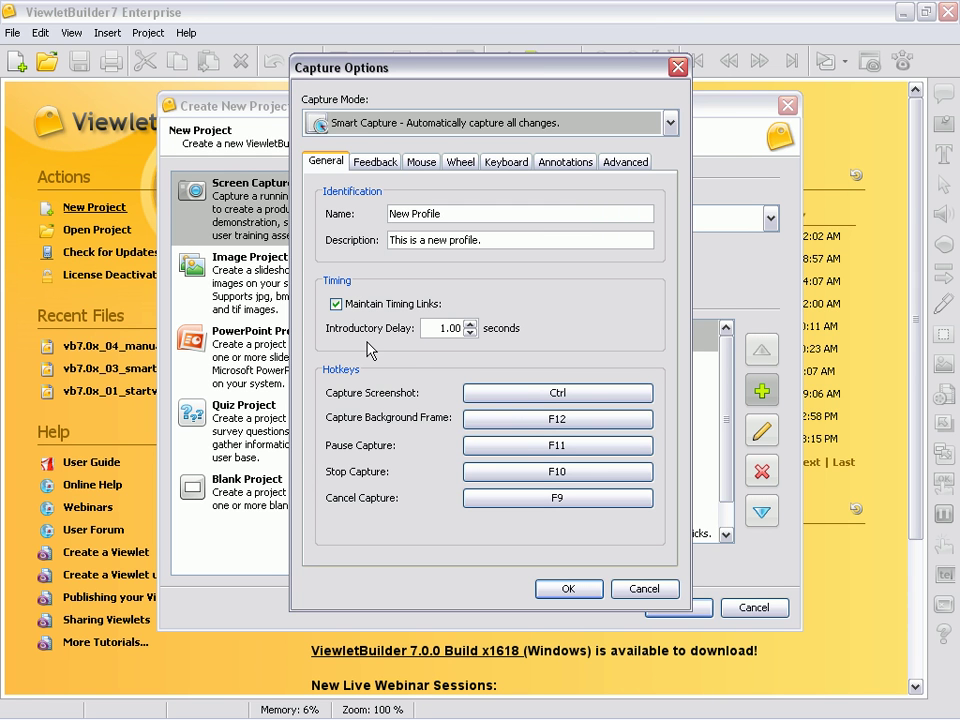
{"action": "left_click", "coordinate": [470, 333]}
{"action": "left_click", "coordinate": [470, 333]}
{"action": "left_click", "coordinate": [470, 333]}
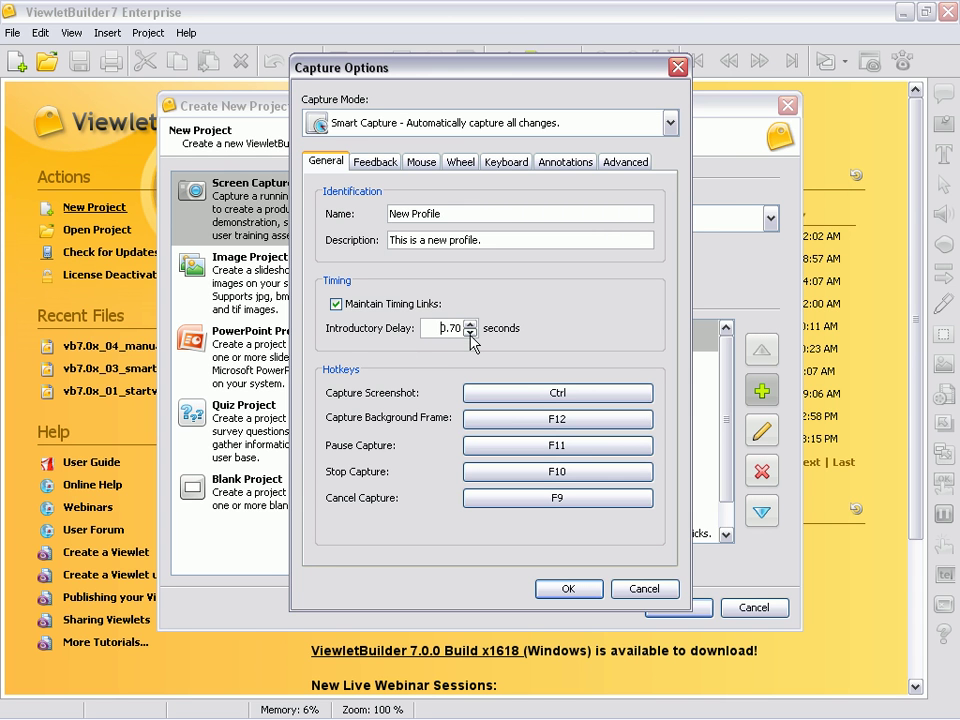
{"action": "left_click", "coordinate": [470, 333]}
{"action": "left_click", "coordinate": [470, 333]}
{"action": "left_click", "coordinate": [579, 402]}
{"action": "key", "text": "grave"}
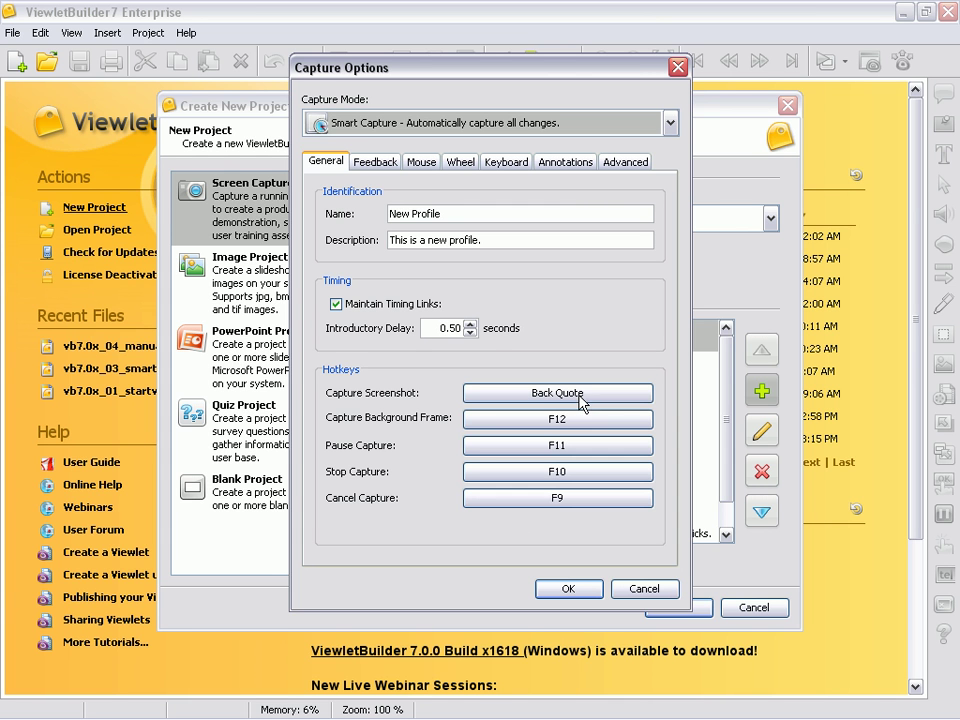
Examine the Smart Capture profile's feedback, mouse, wheel, keyboard and annotation settings.
{"action": "left_click", "coordinate": [395, 165]}
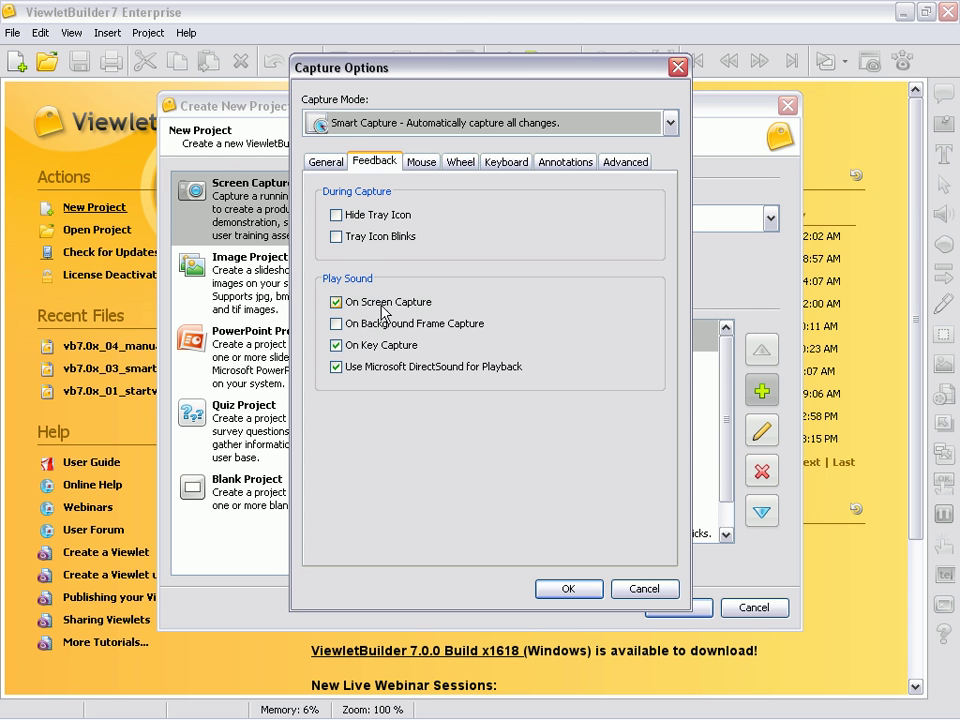
{"action": "left_click", "coordinate": [430, 164]}
{"action": "left_click", "coordinate": [461, 163]}
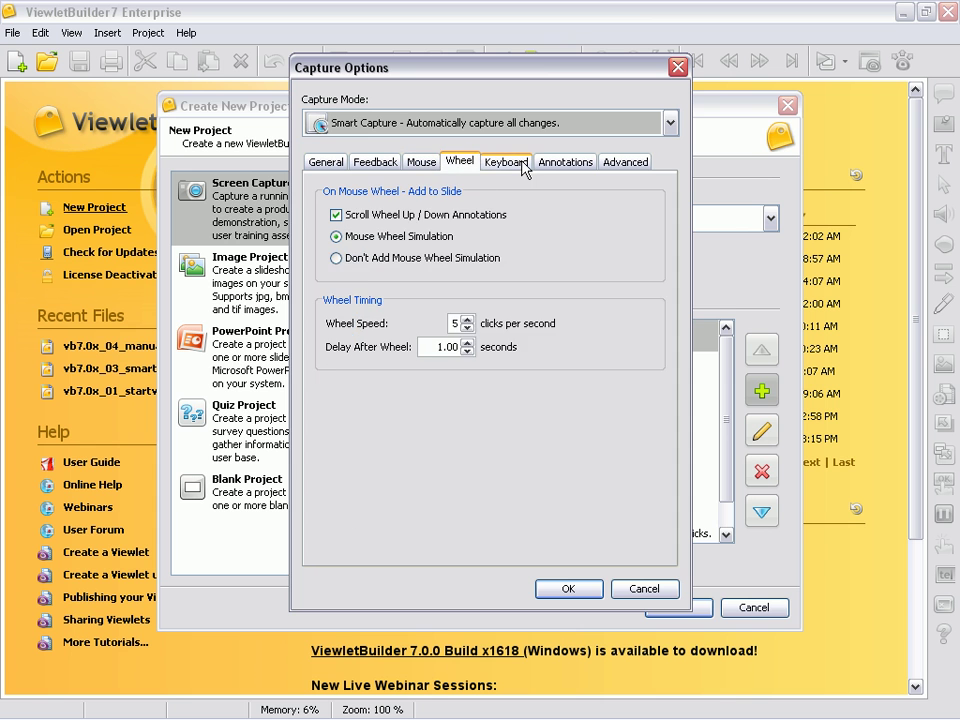
{"action": "left_click", "coordinate": [508, 166]}
{"action": "left_click", "coordinate": [424, 164]}
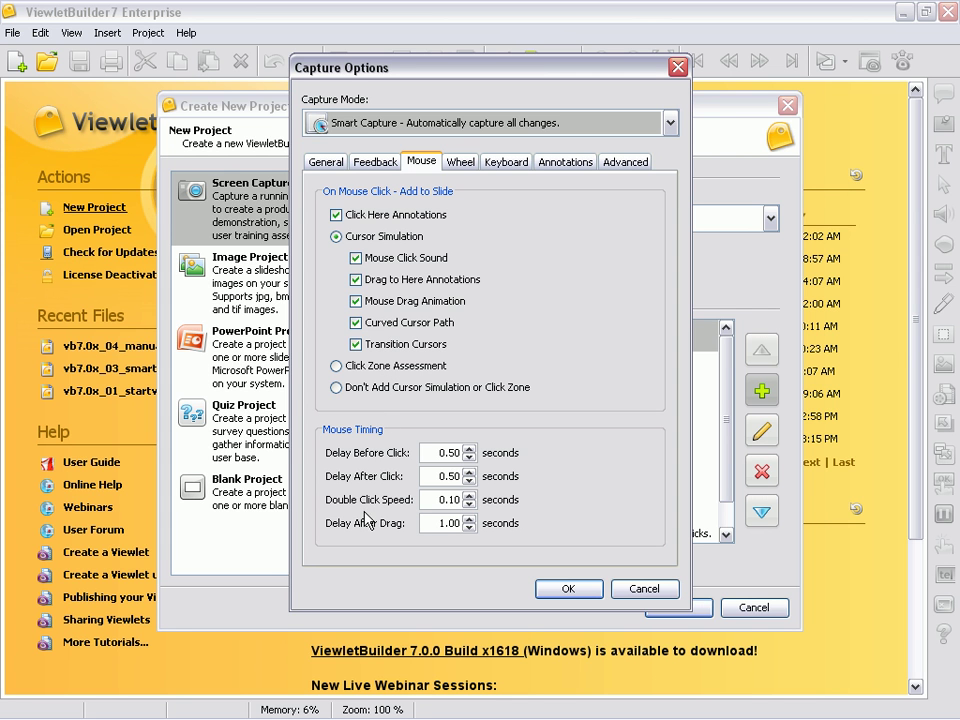
{"action": "left_click", "coordinate": [474, 172]}
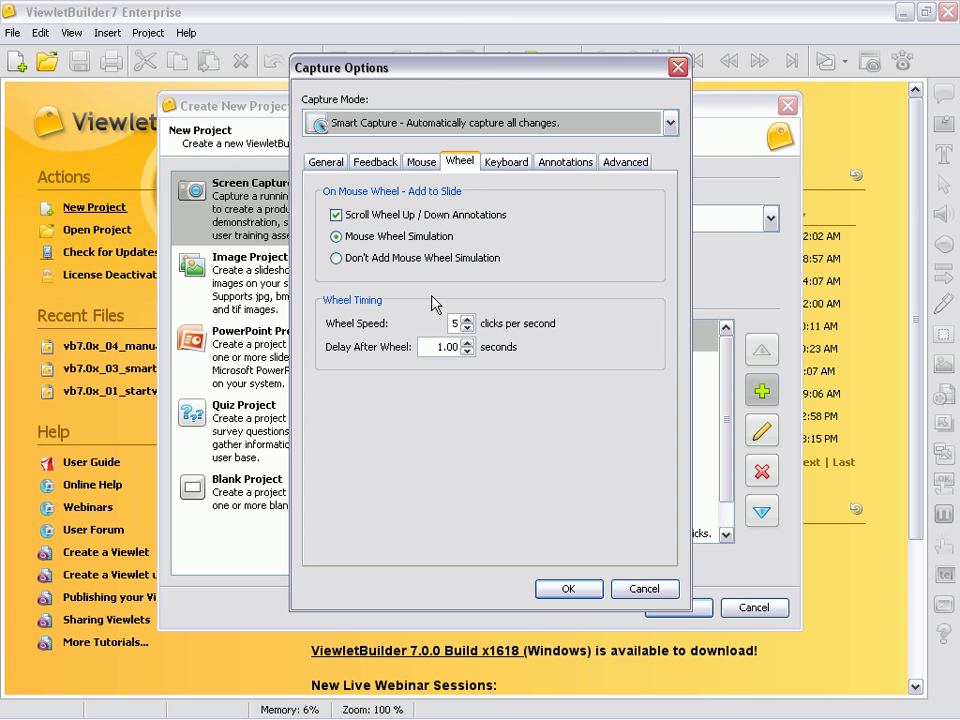
{"action": "left_click", "coordinate": [519, 165]}
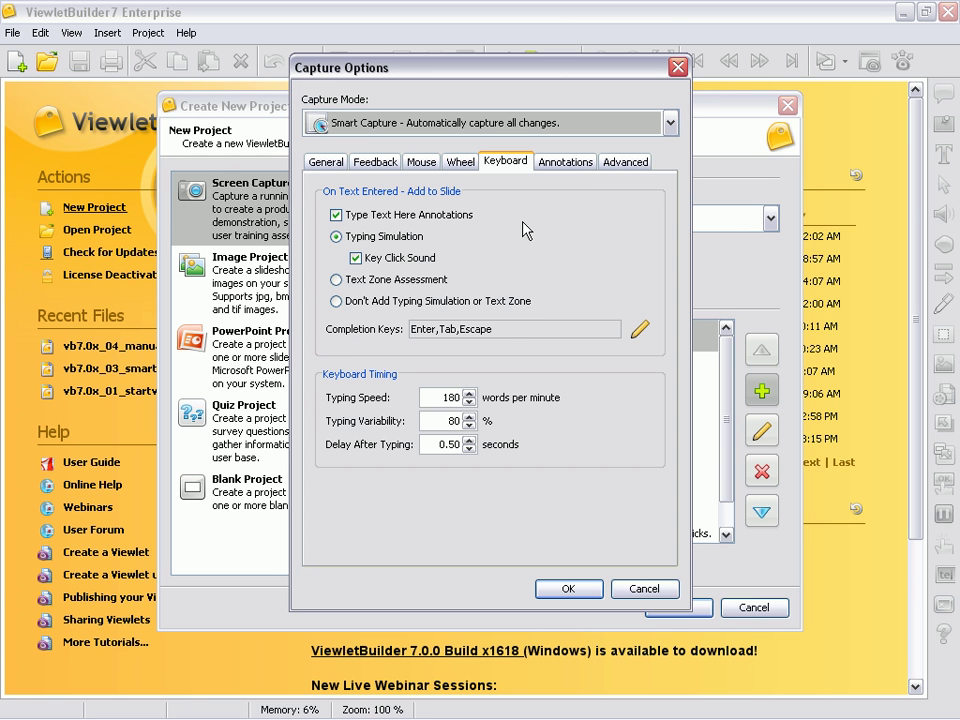
{"action": "left_click", "coordinate": [585, 165]}
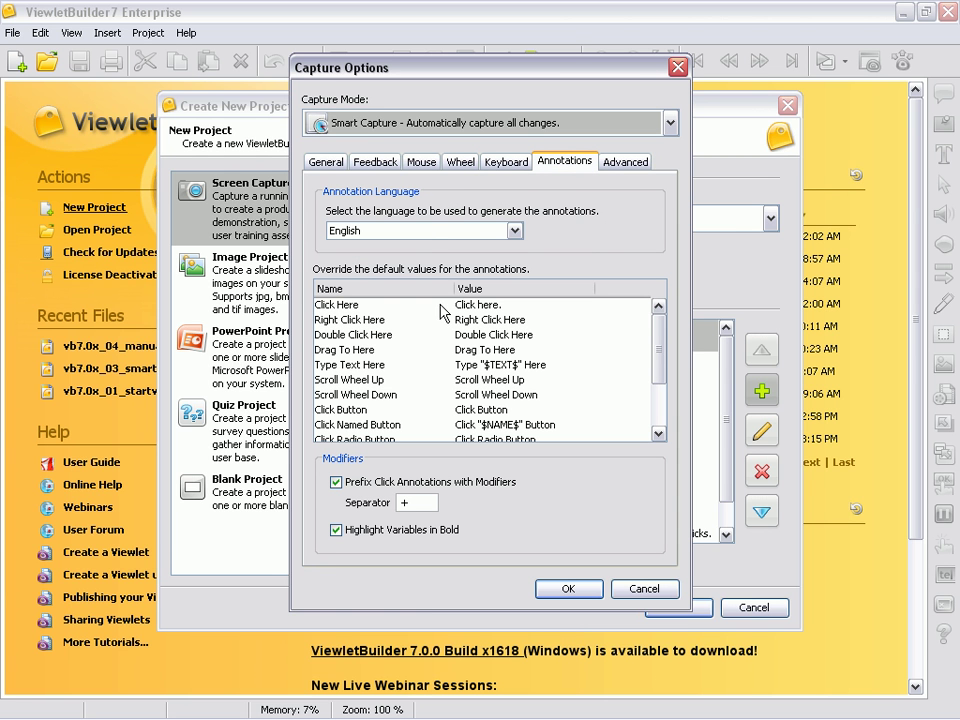
{"action": "left_click", "coordinate": [421, 162]}
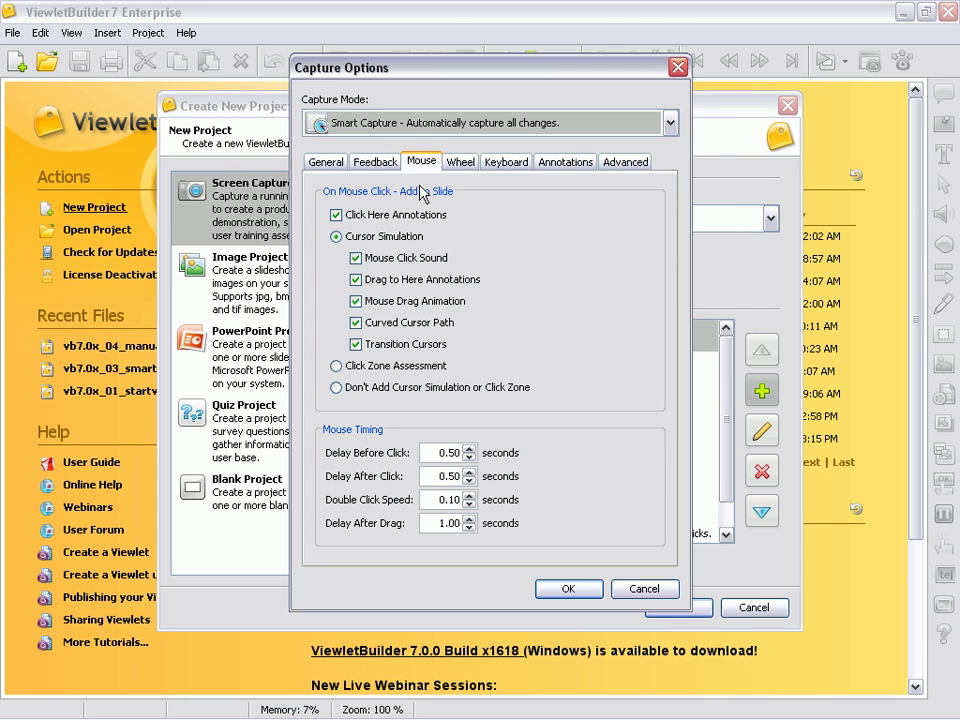
Override the English Click Here annotation's text with "Click Here".
{"action": "left_click", "coordinate": [550, 164]}
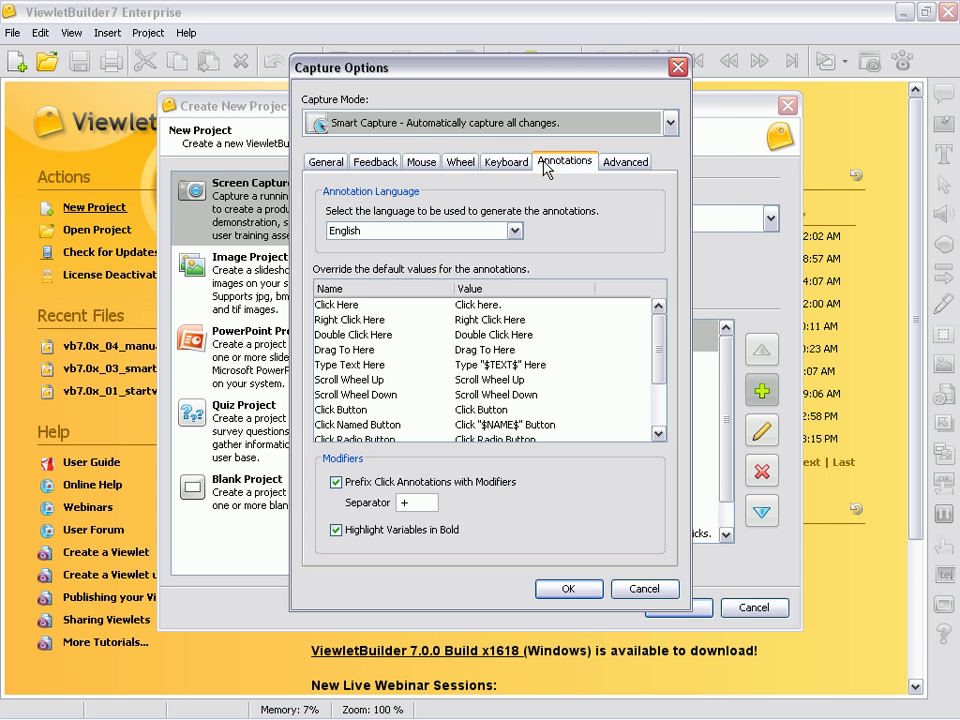
{"action": "left_click", "coordinate": [329, 305]}
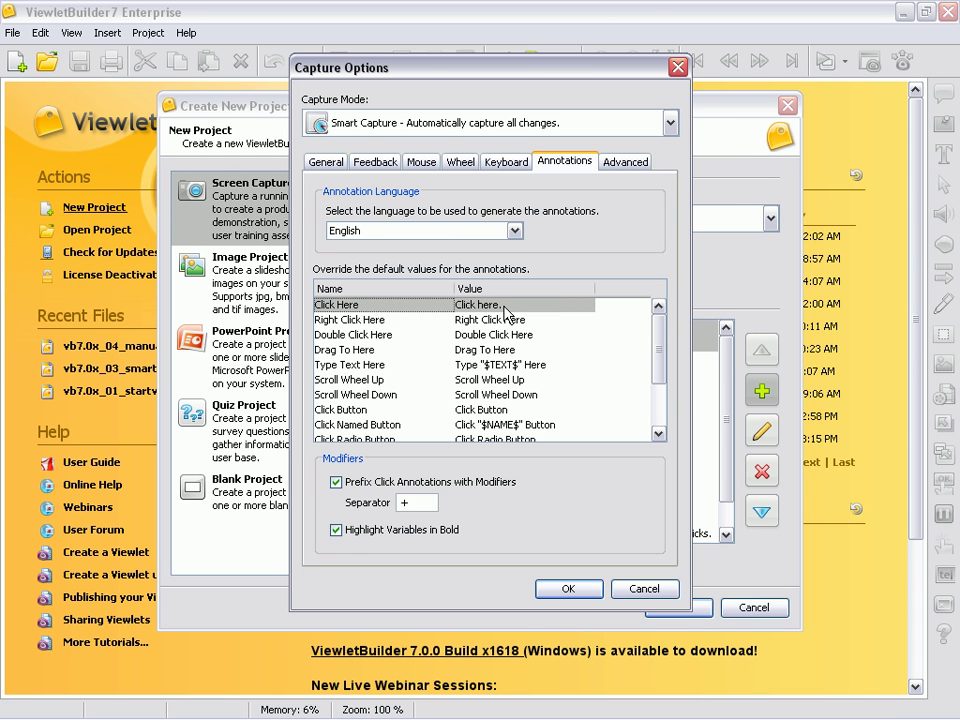
{"action": "left_click", "coordinate": [455, 304]}
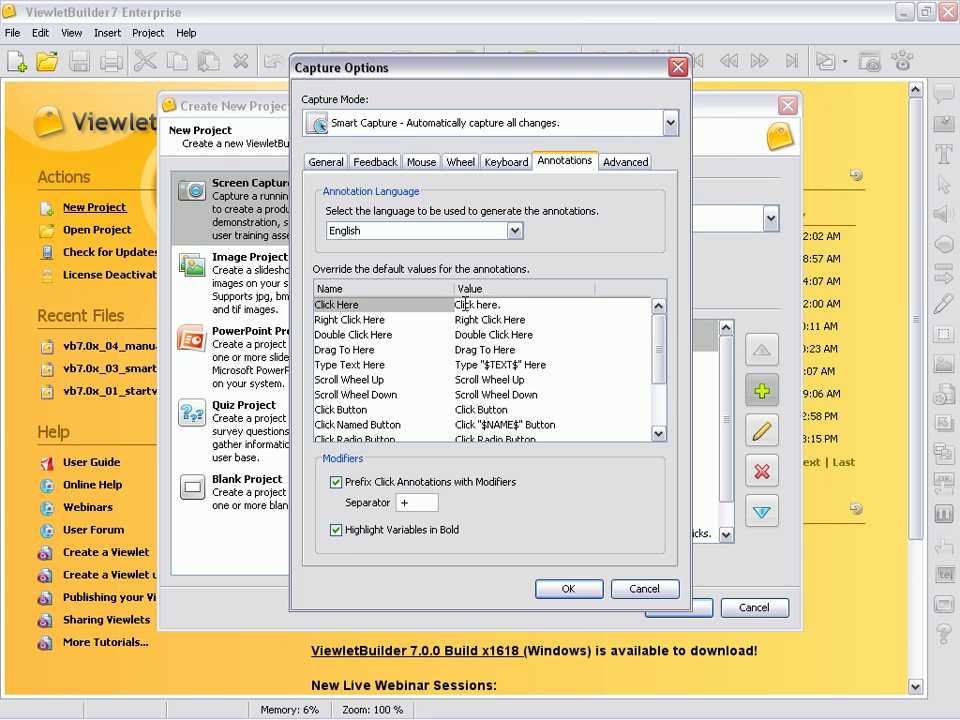
{"action": "type", "text": "Click Here"}
{"action": "key", "text": "Return"}
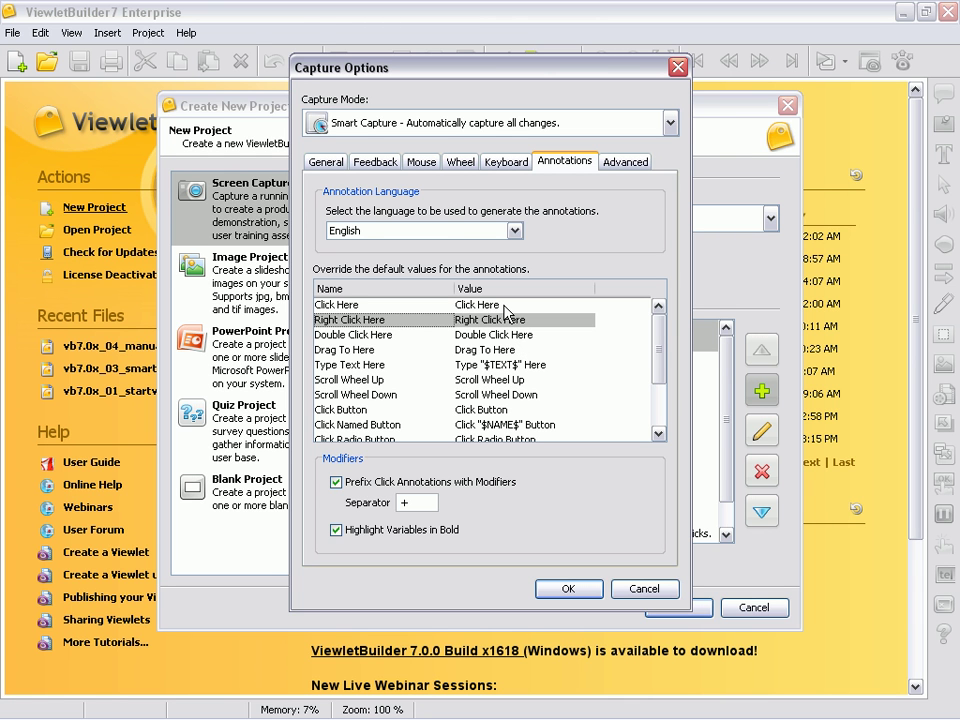
{"action": "left_click", "coordinate": [505, 305]}
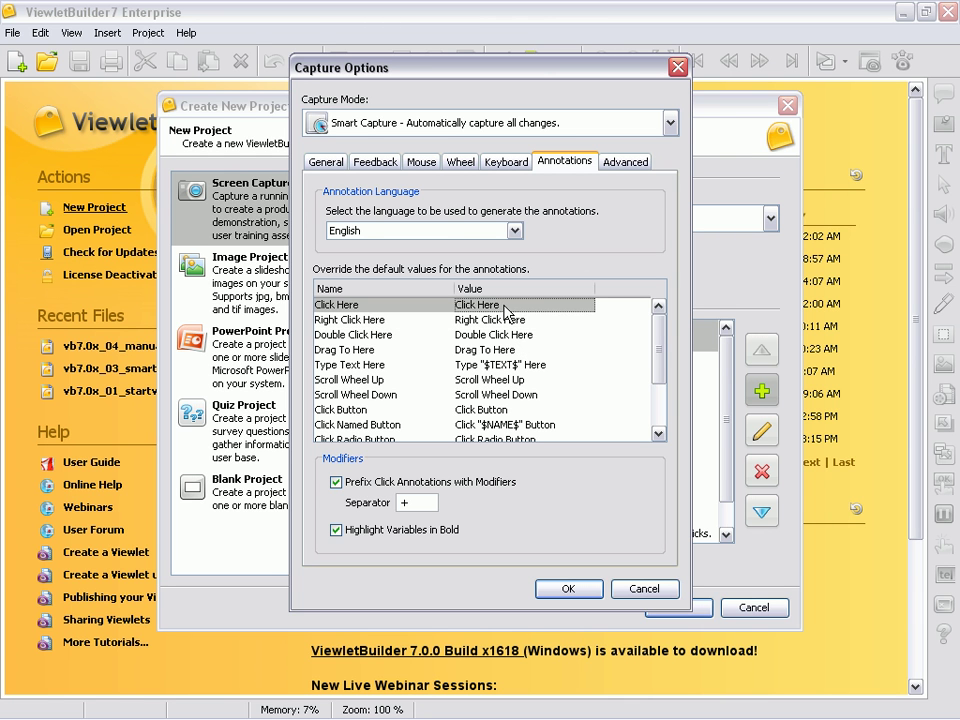
Switch the profile's capture mode to Manual Capture and examine its general, feedback and mouse settings.
{"action": "left_click", "coordinate": [628, 163]}
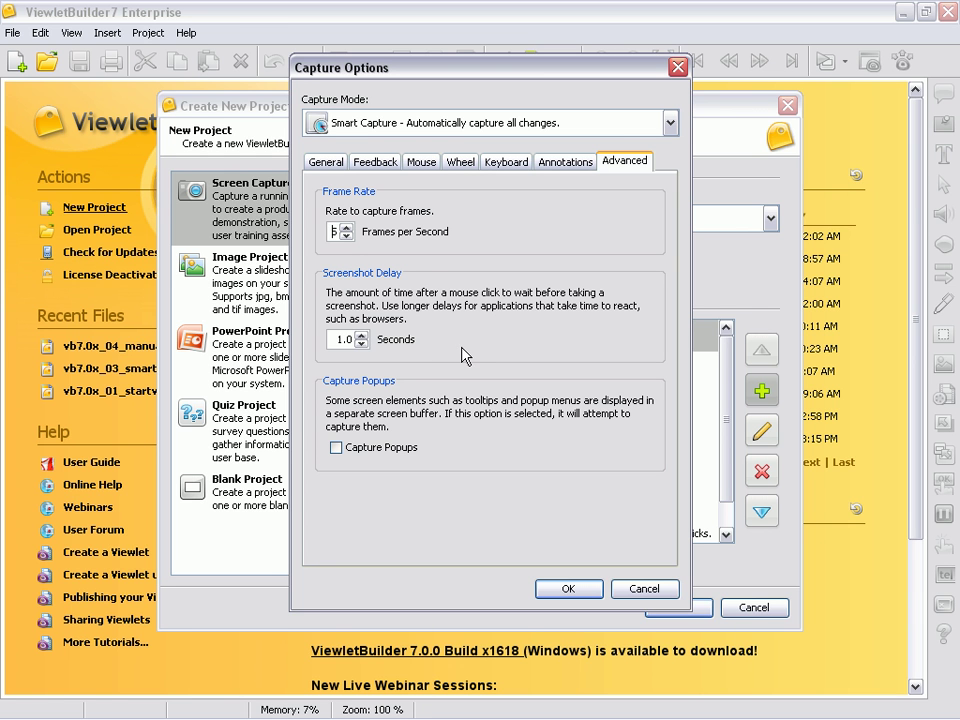
{"action": "left_click", "coordinate": [668, 124]}
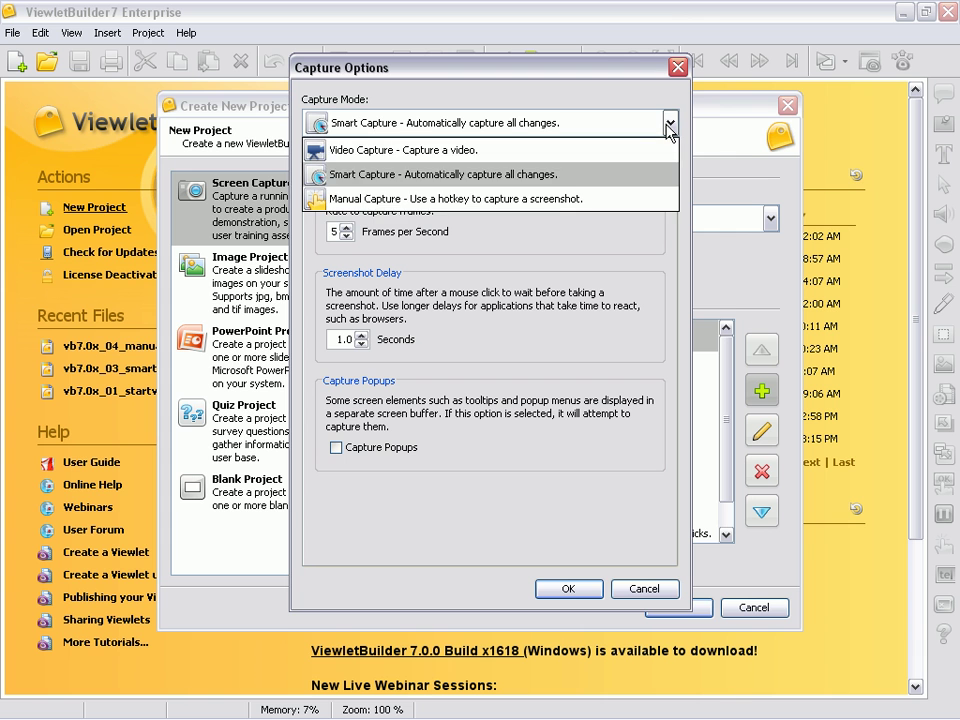
{"action": "left_click", "coordinate": [596, 208]}
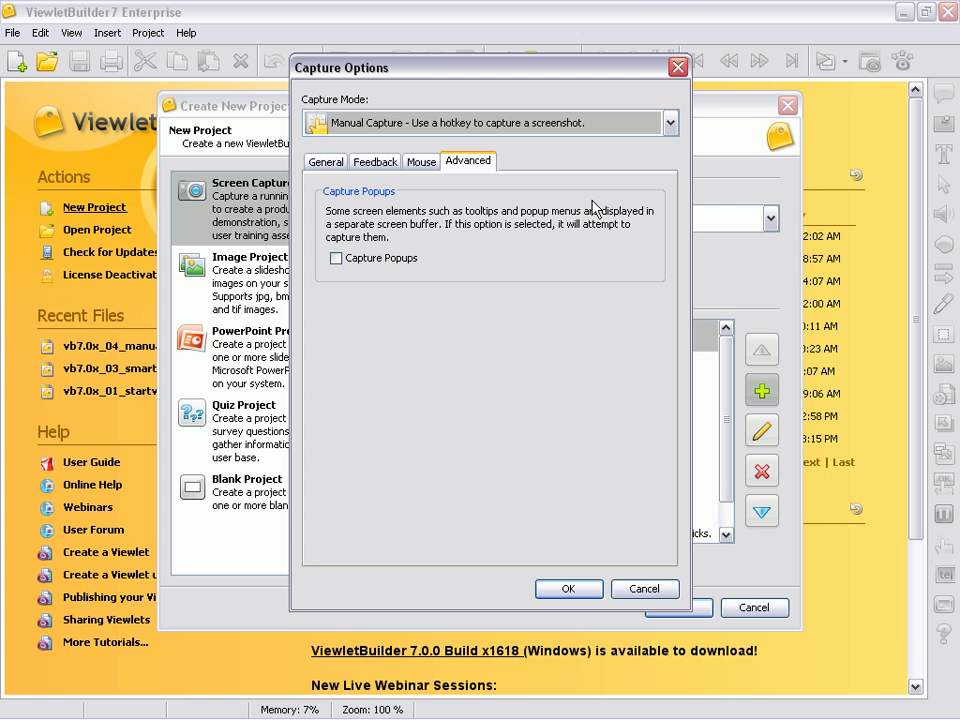
{"action": "left_click", "coordinate": [330, 162]}
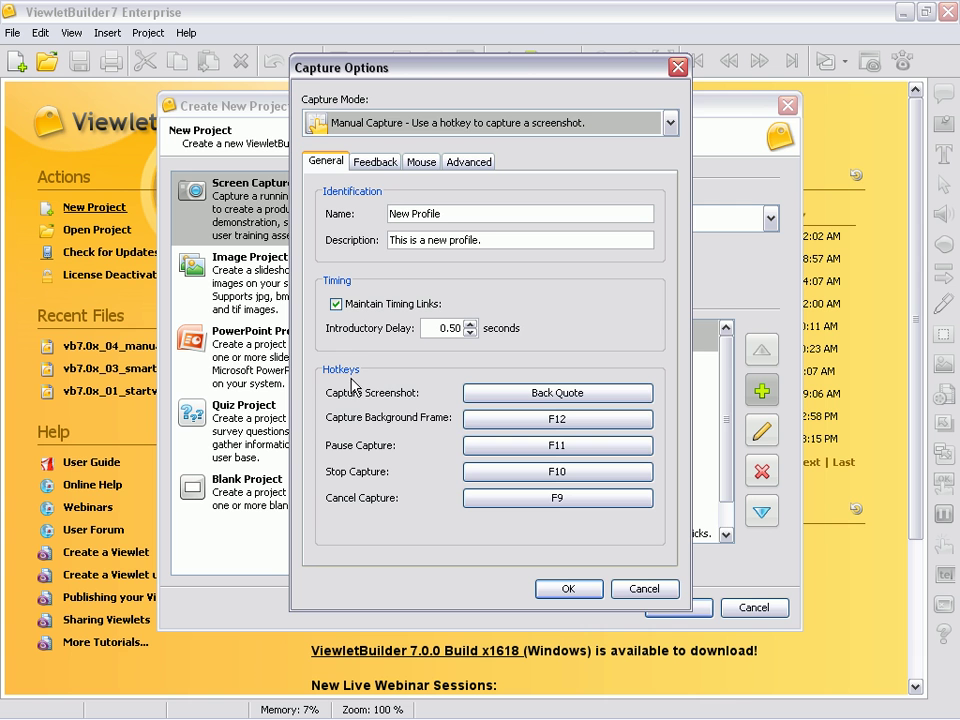
{"action": "left_click", "coordinate": [386, 165]}
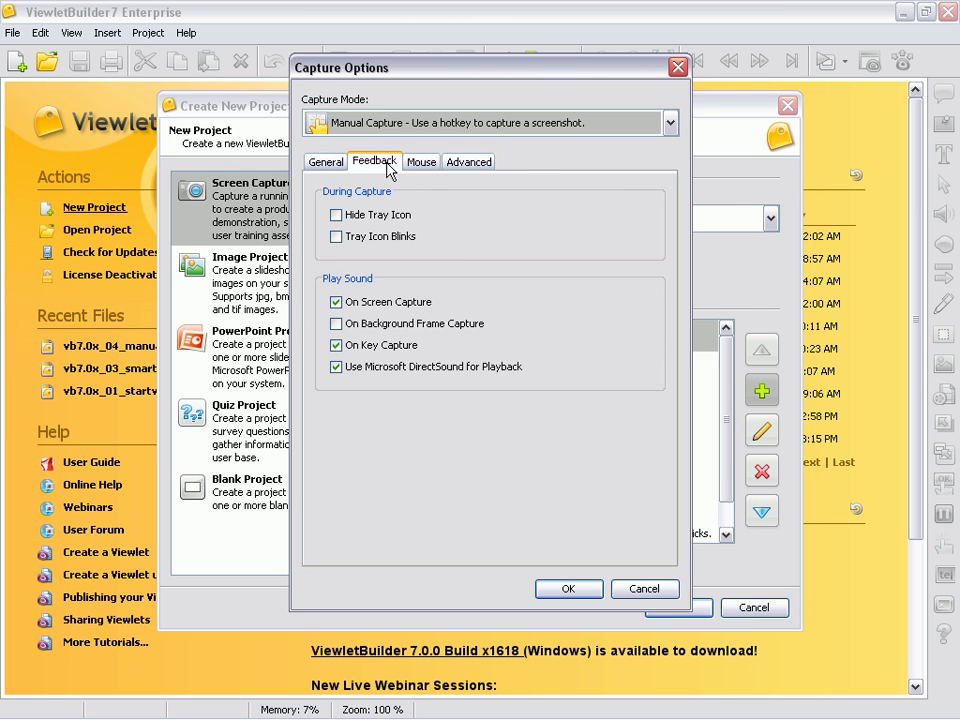
{"action": "left_click", "coordinate": [422, 166]}
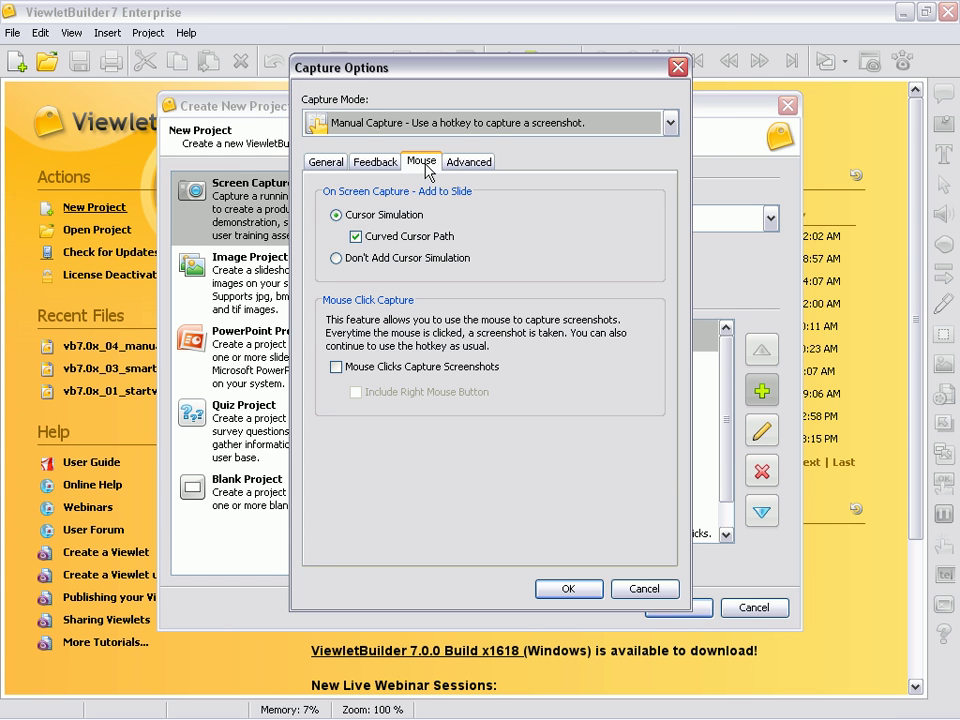
Enable Mouse Clicks Capture Screenshots in the Manual Capture settings and try including the right mouse button.
{"action": "left_click", "coordinate": [337, 368]}
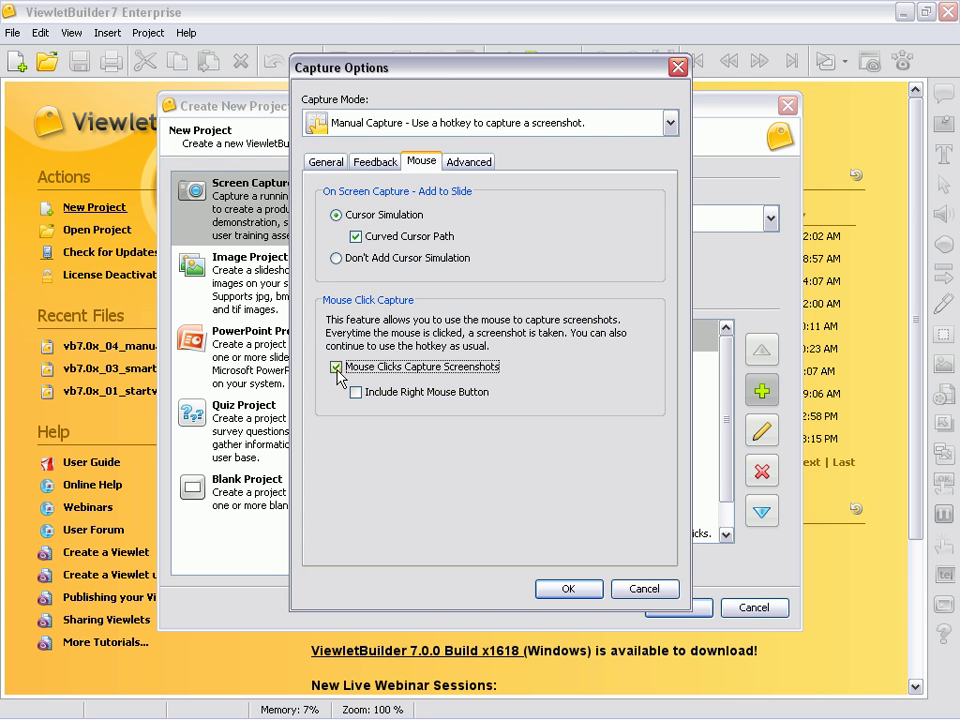
{"action": "left_click", "coordinate": [356, 393]}
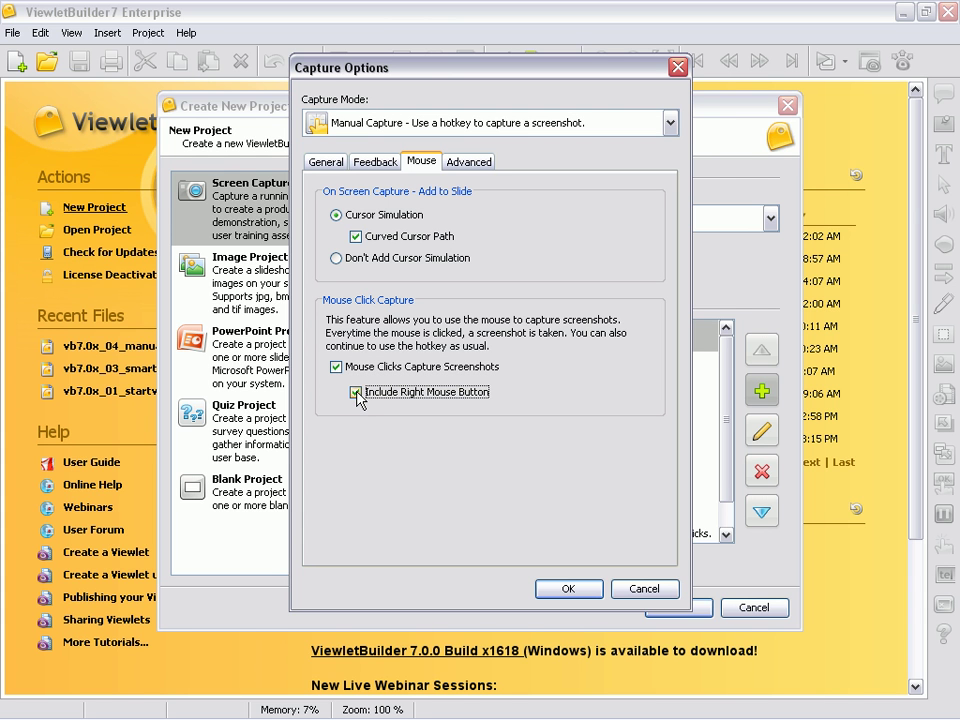
{"action": "left_click", "coordinate": [356, 393]}
{"action": "left_click", "coordinate": [338, 368]}
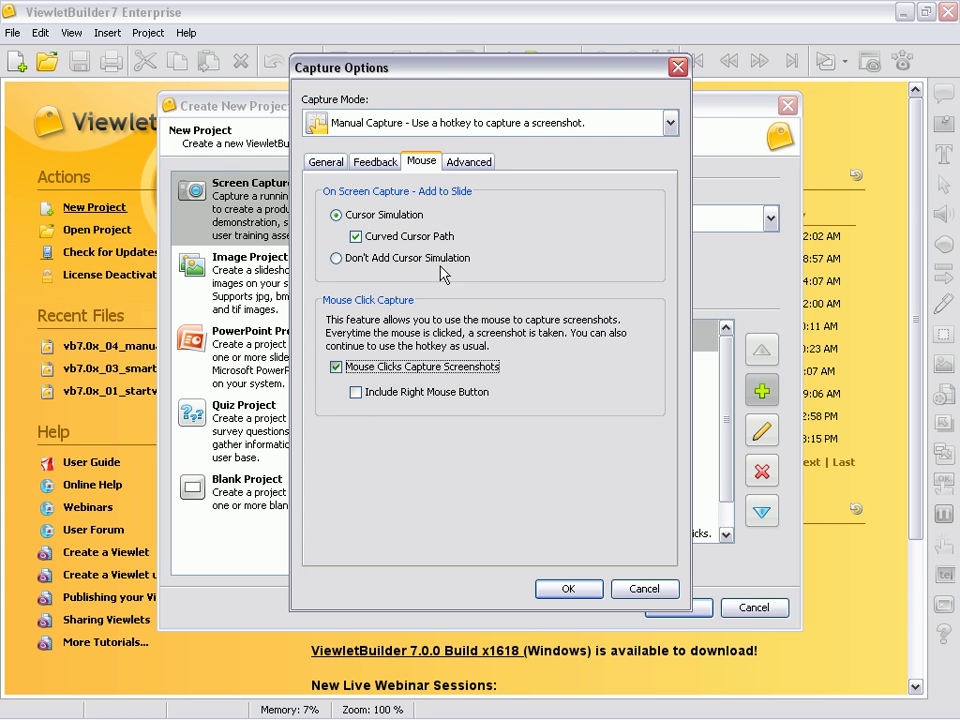
{"action": "left_click", "coordinate": [472, 162]}
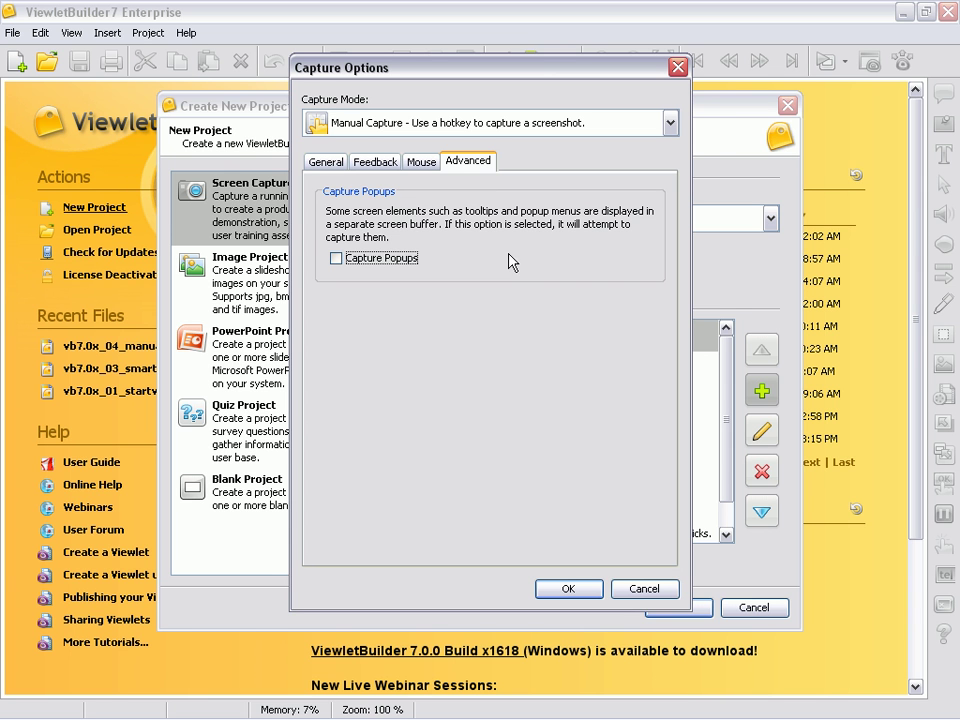
Return the profile's capture mode to Smart Capture and save the new profile.
{"action": "left_click", "coordinate": [330, 162]}
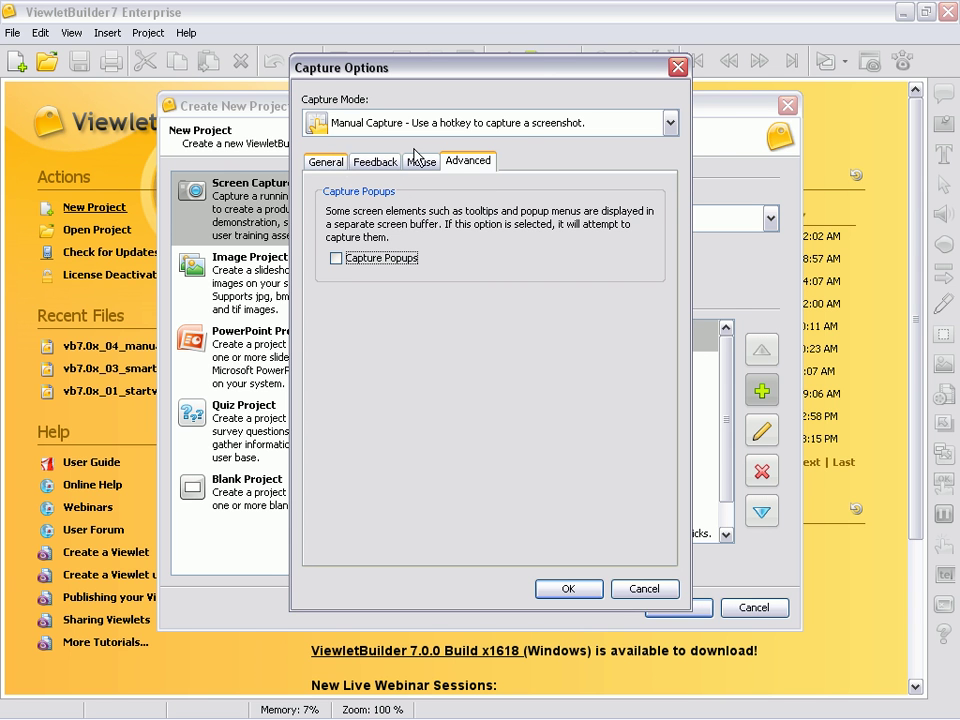
{"action": "left_click", "coordinate": [670, 123]}
{"action": "left_click", "coordinate": [606, 176]}
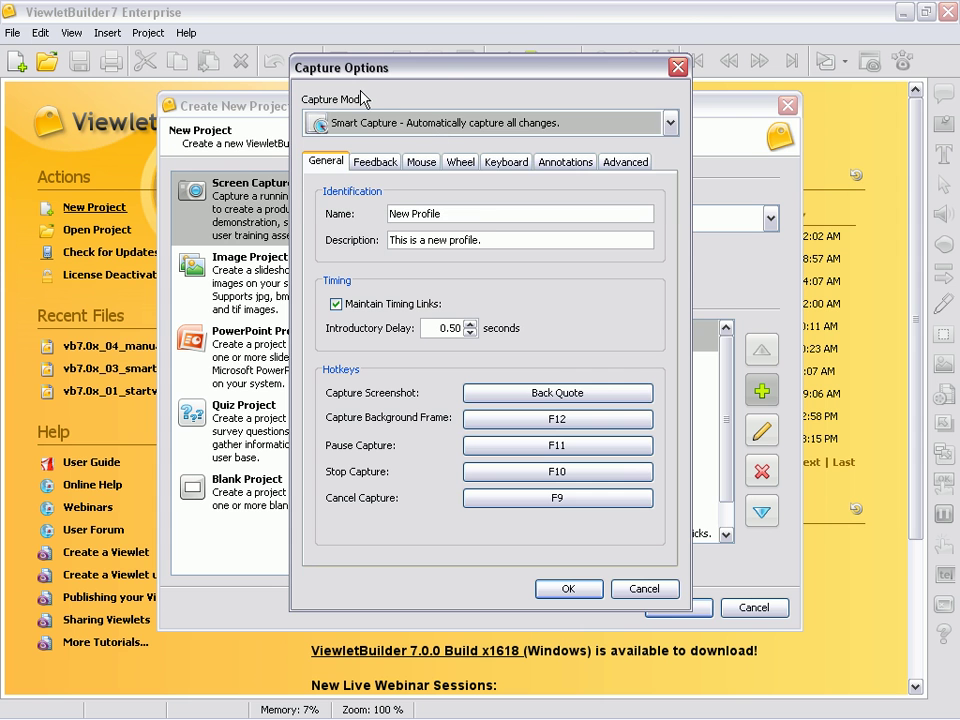
{"action": "left_click", "coordinate": [568, 588]}
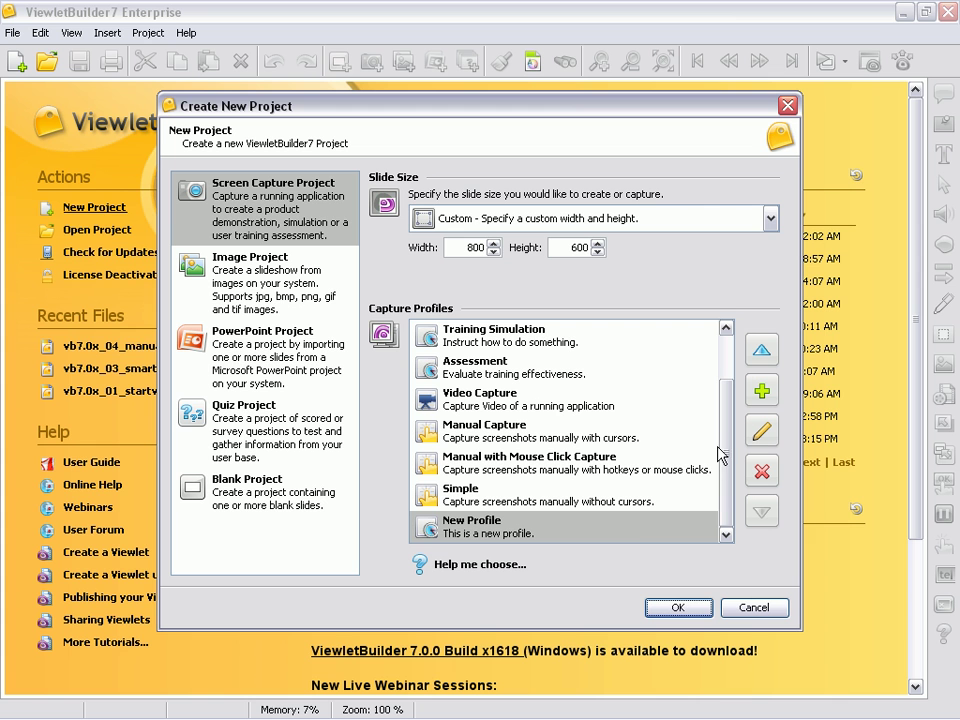
Move New Profile up to the first place in the capture profile order, above Quick Demo (Easiest).
{"action": "left_click", "coordinate": [761, 350]}
{"action": "left_click", "coordinate": [761, 350]}
{"action": "left_click", "coordinate": [761, 352]}
{"action": "left_click", "coordinate": [761, 352]}
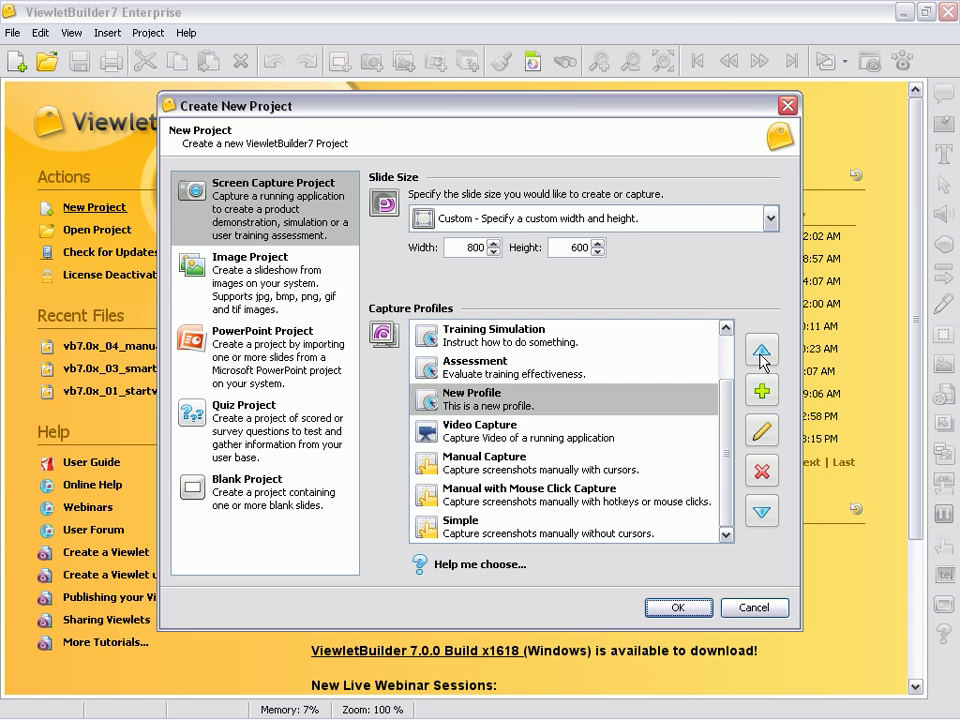
{"action": "left_click", "coordinate": [761, 352]}
{"action": "left_click", "coordinate": [761, 350]}
{"action": "left_click", "coordinate": [761, 350]}
{"action": "left_click", "coordinate": [761, 350]}
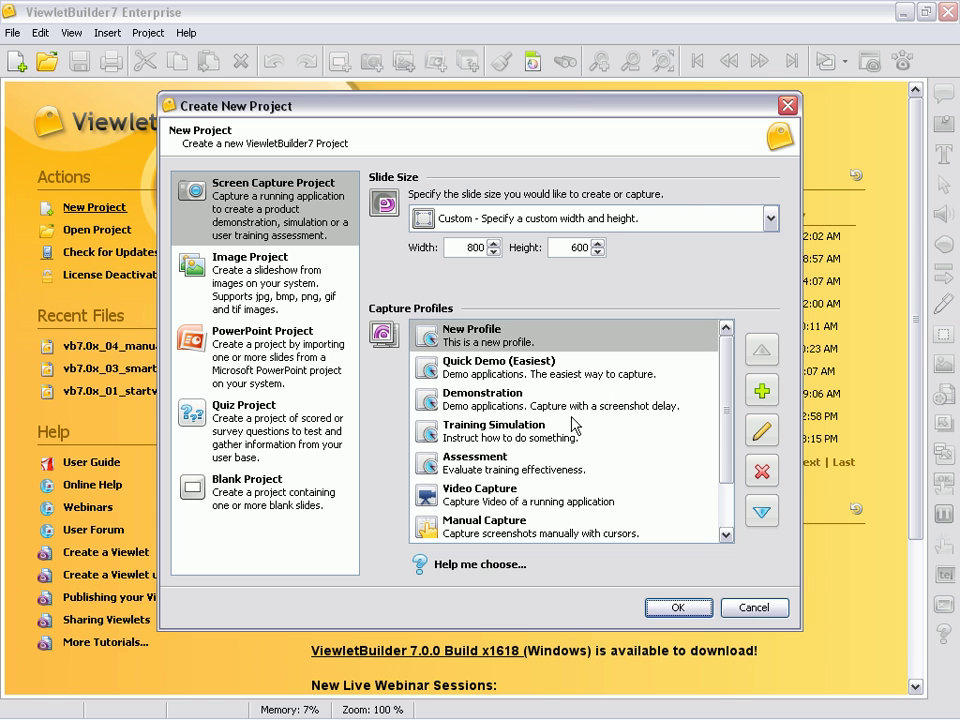
Delete New Profile from the capture profiles and confirm the deletion.
{"action": "left_click", "coordinate": [760, 472]}
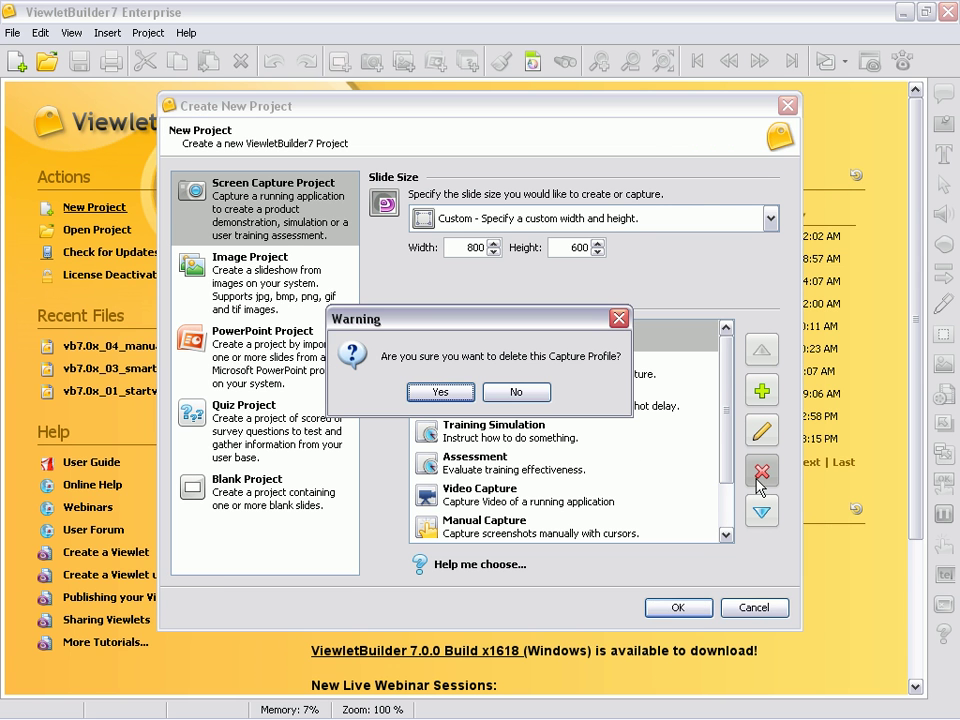
{"action": "left_click_drag", "start_coordinate": [589, 310], "coordinate": [595, 122]}
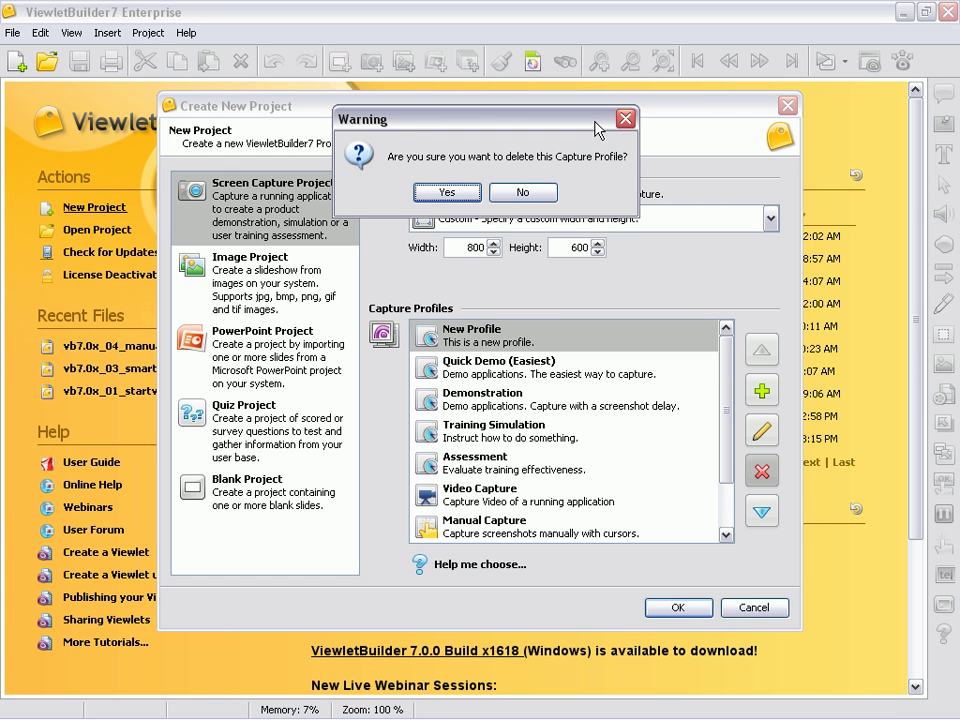
{"action": "left_click", "coordinate": [466, 195]}
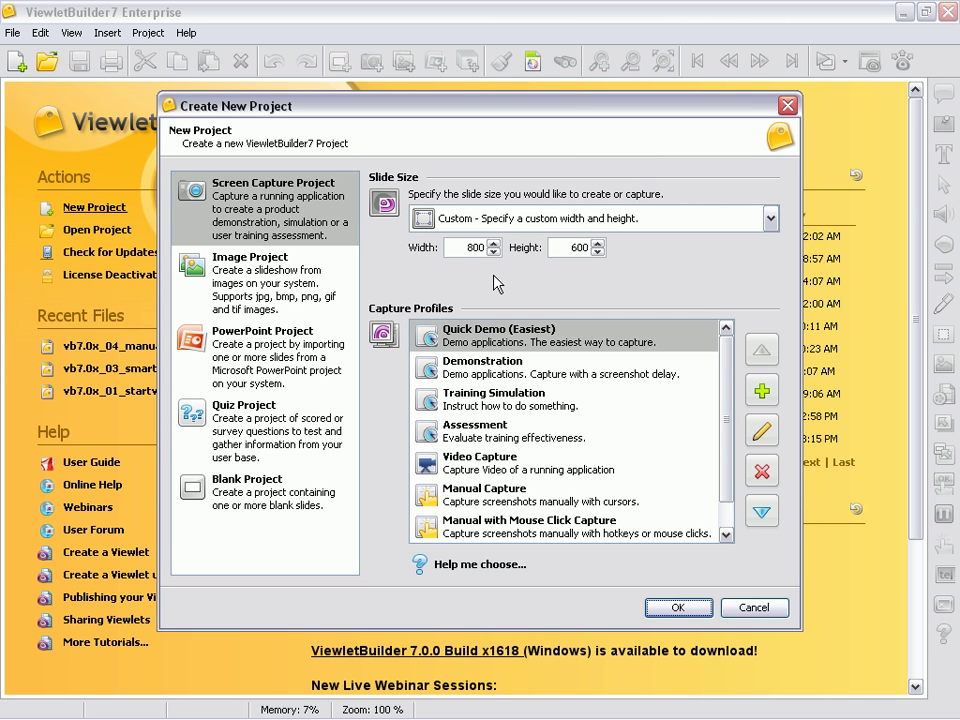